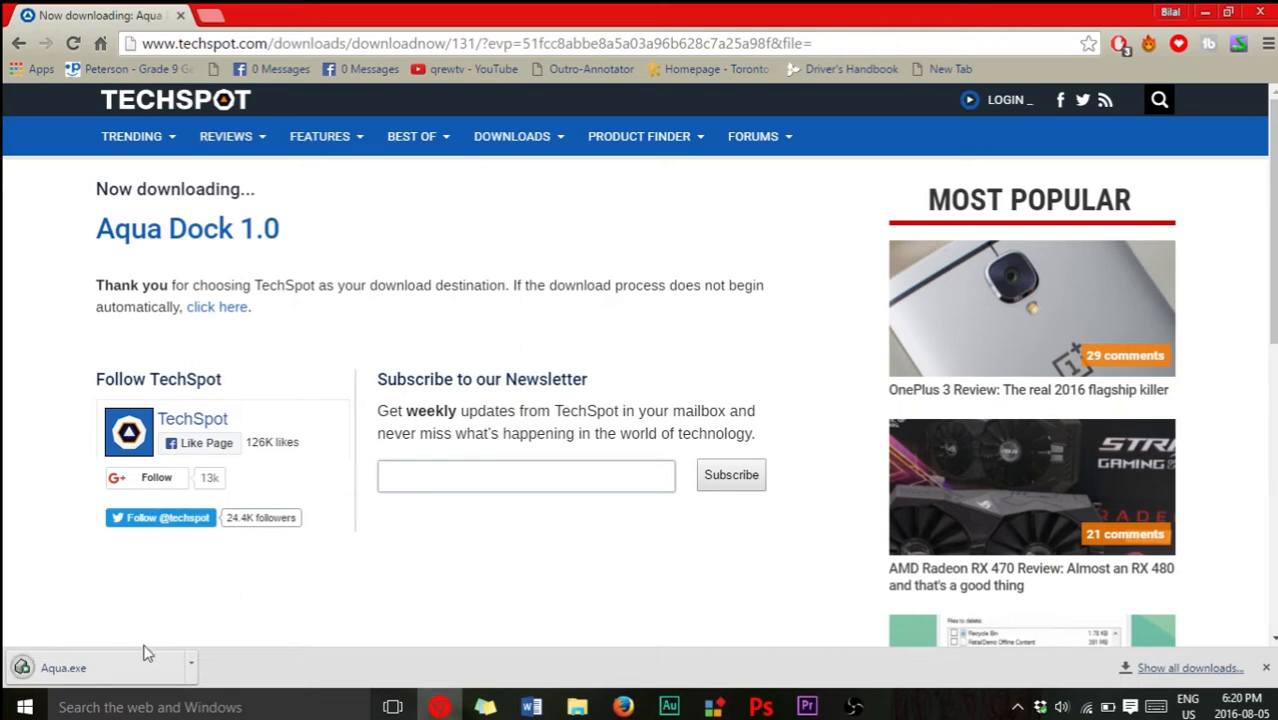
- Install Aqua Dock 1.0 from the downloaded Aqua.exe and launch it from its desktop shortcut
left_click(125, 668)
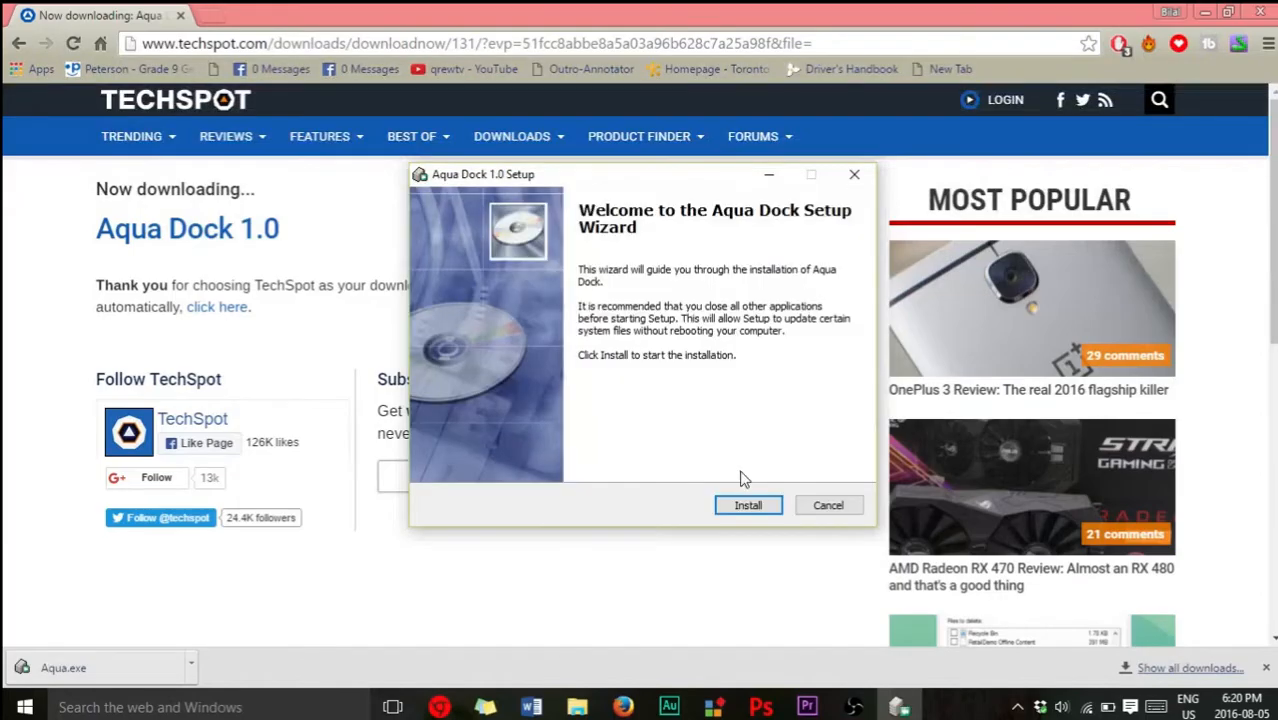
left_click(747, 505)
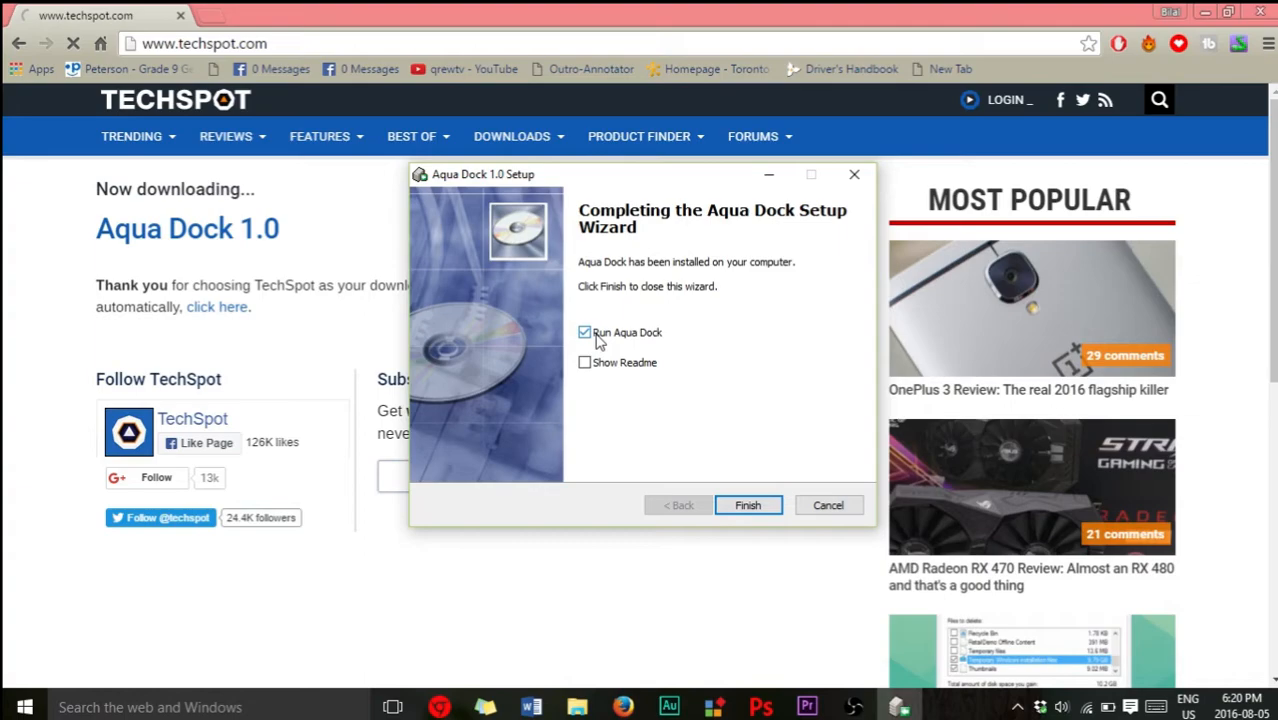
left_click(748, 505)
left_click(1205, 12)
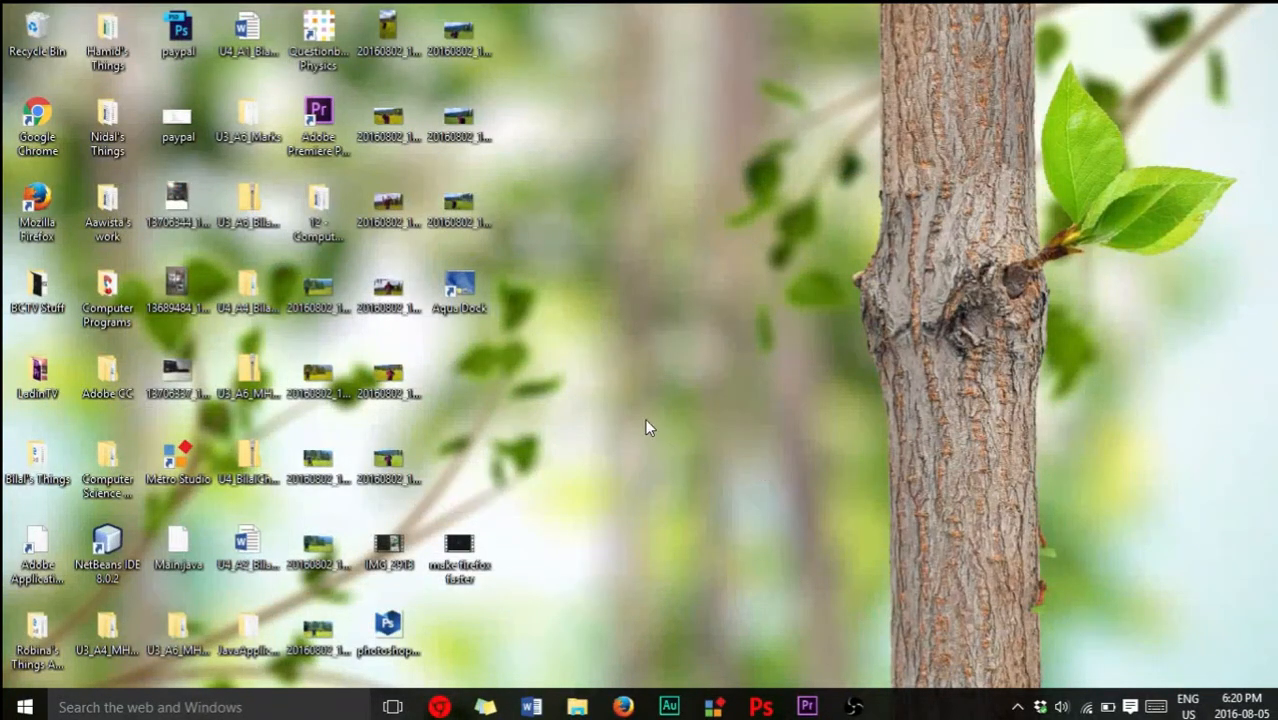
double_click(470, 307)
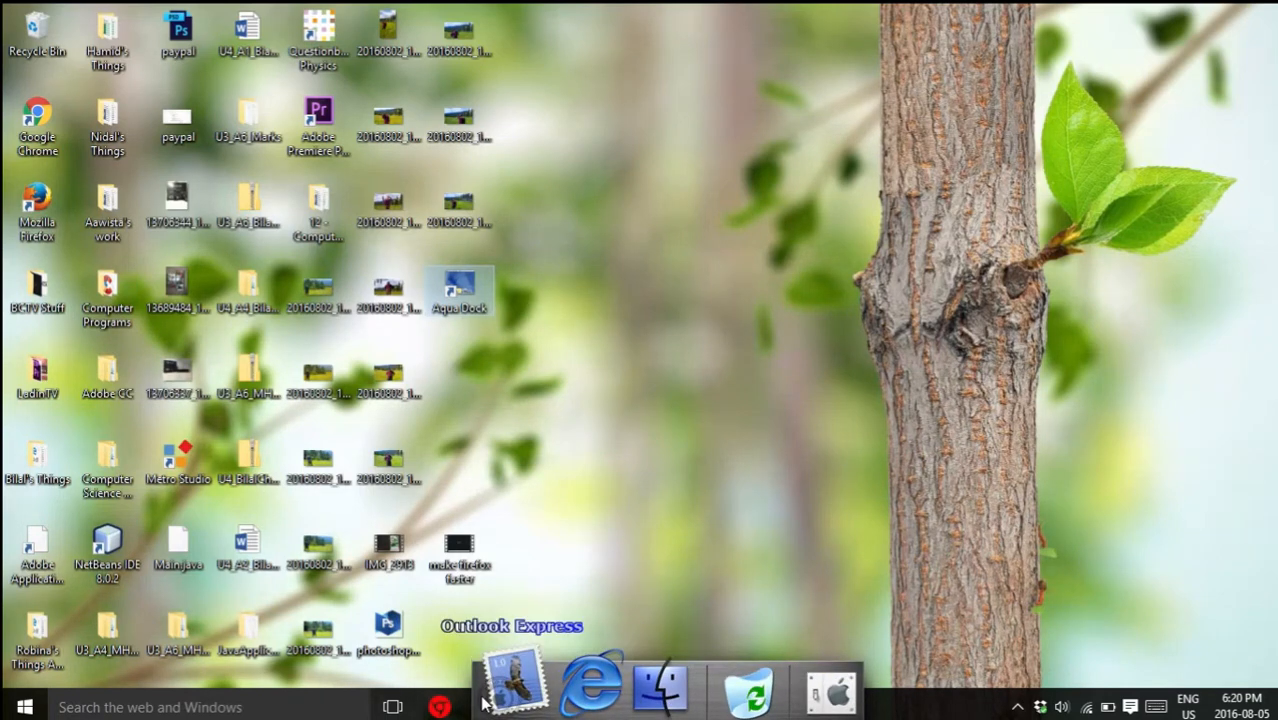
- Set the Windows taskbar location on screen to Top and apply the change
right_click(924, 717)
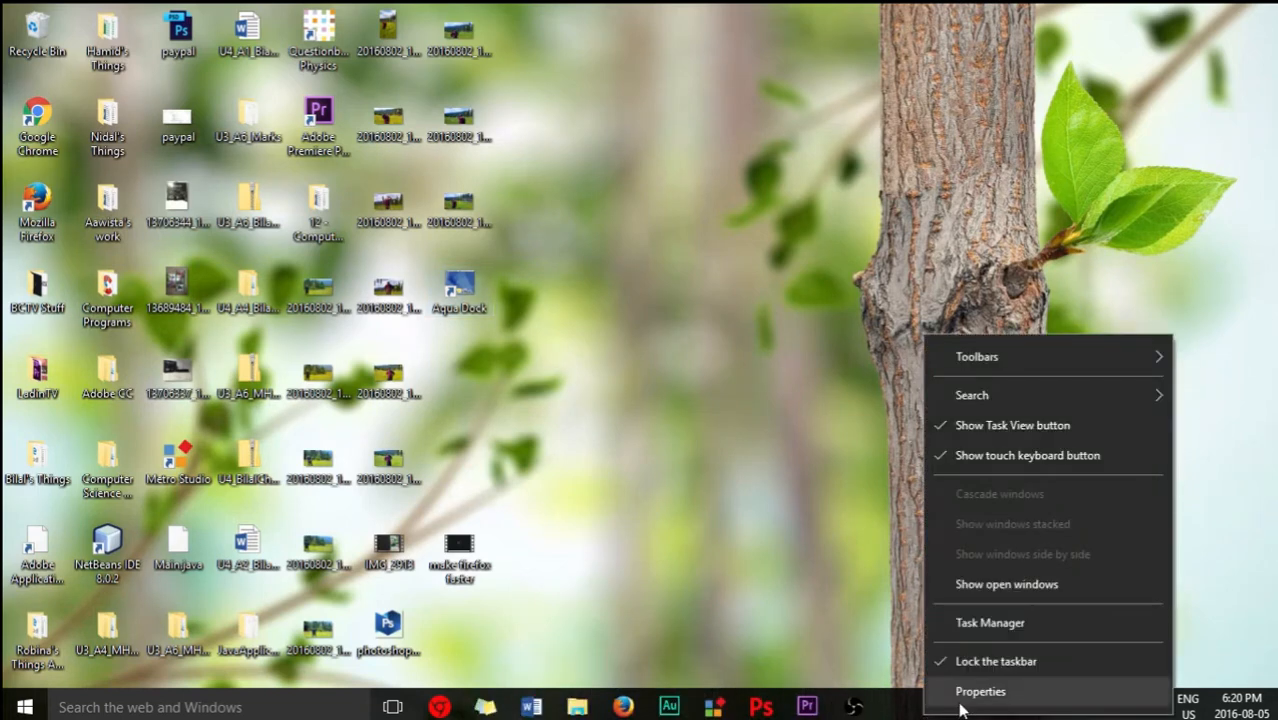
left_click(955, 691)
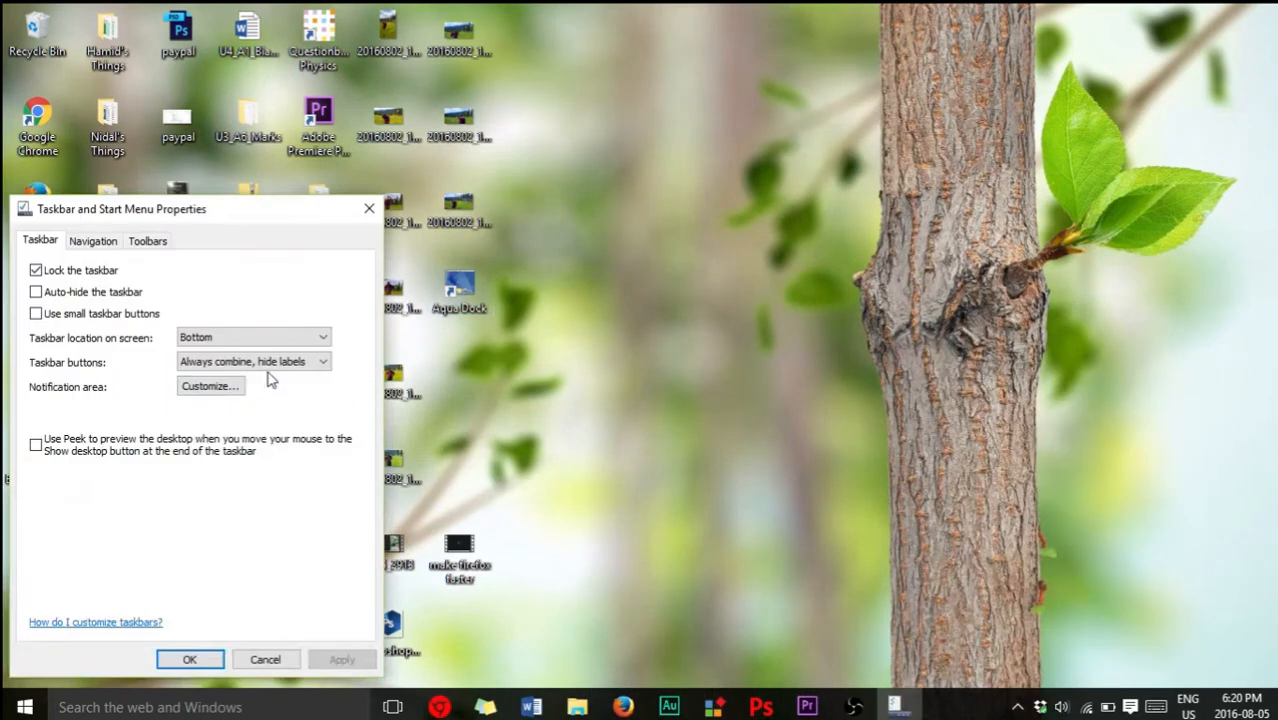
left_click(248, 339)
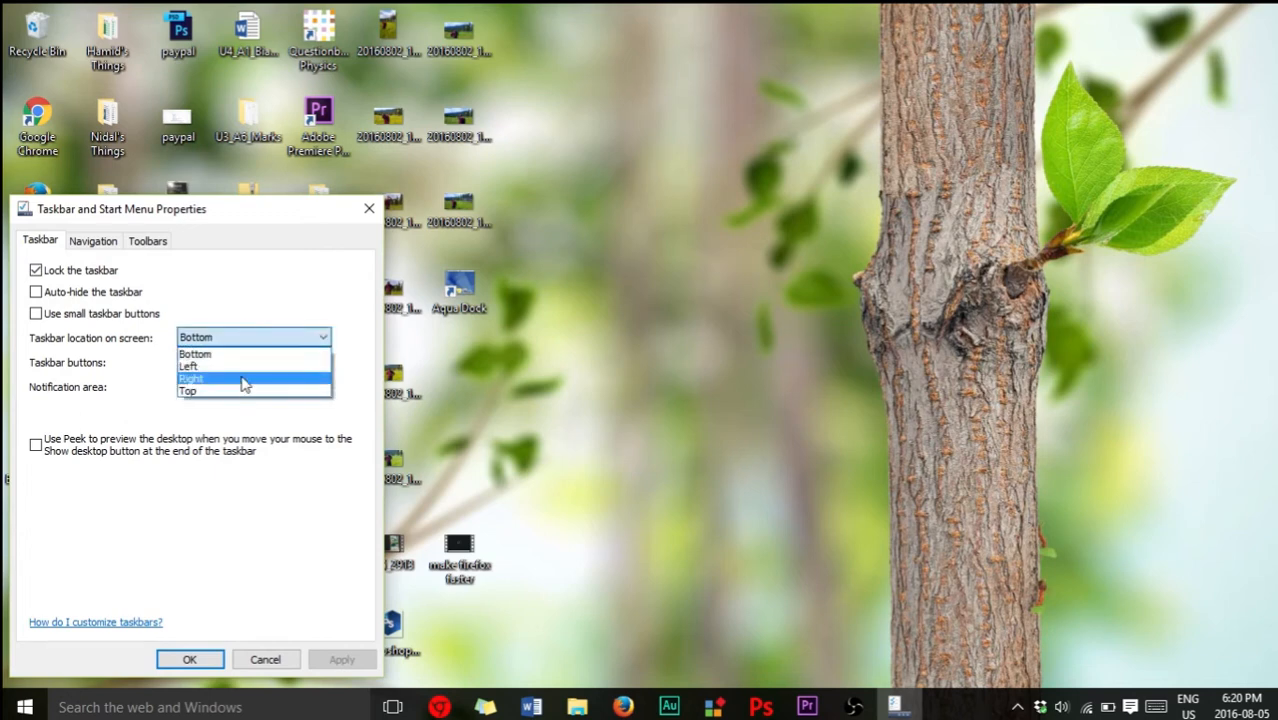
left_click(240, 391)
left_click(341, 659)
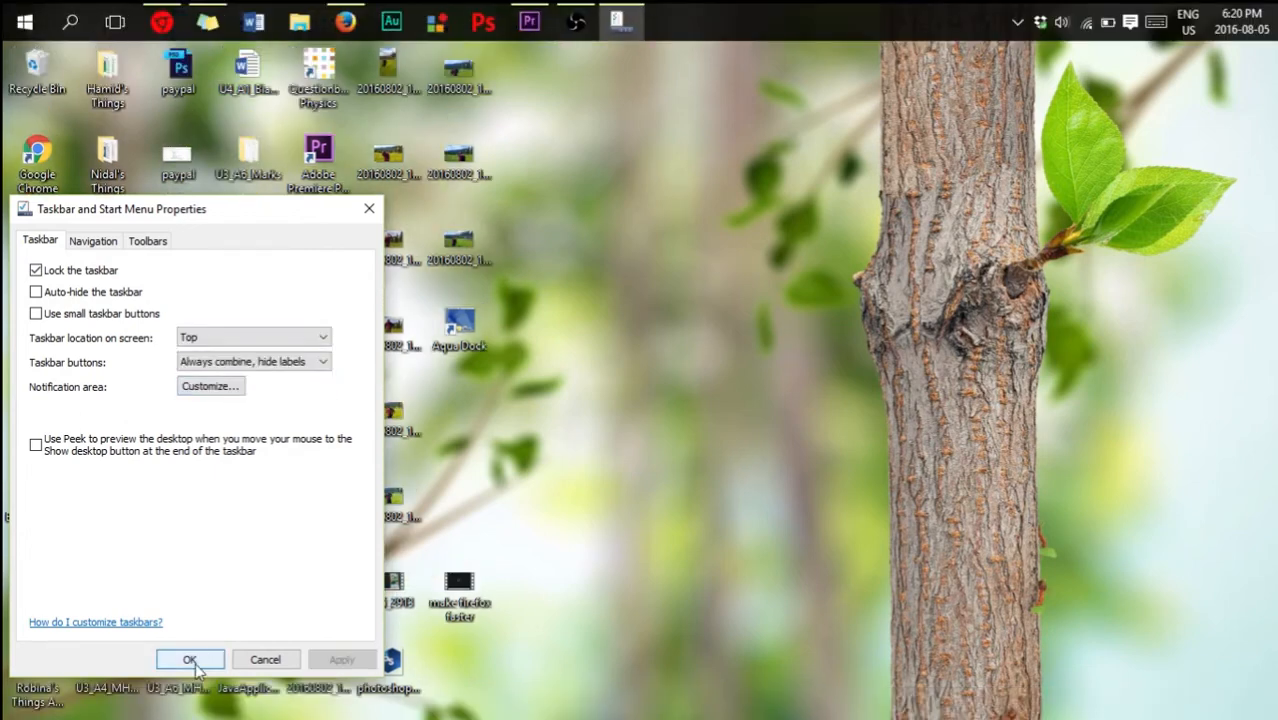
left_click(190, 660)
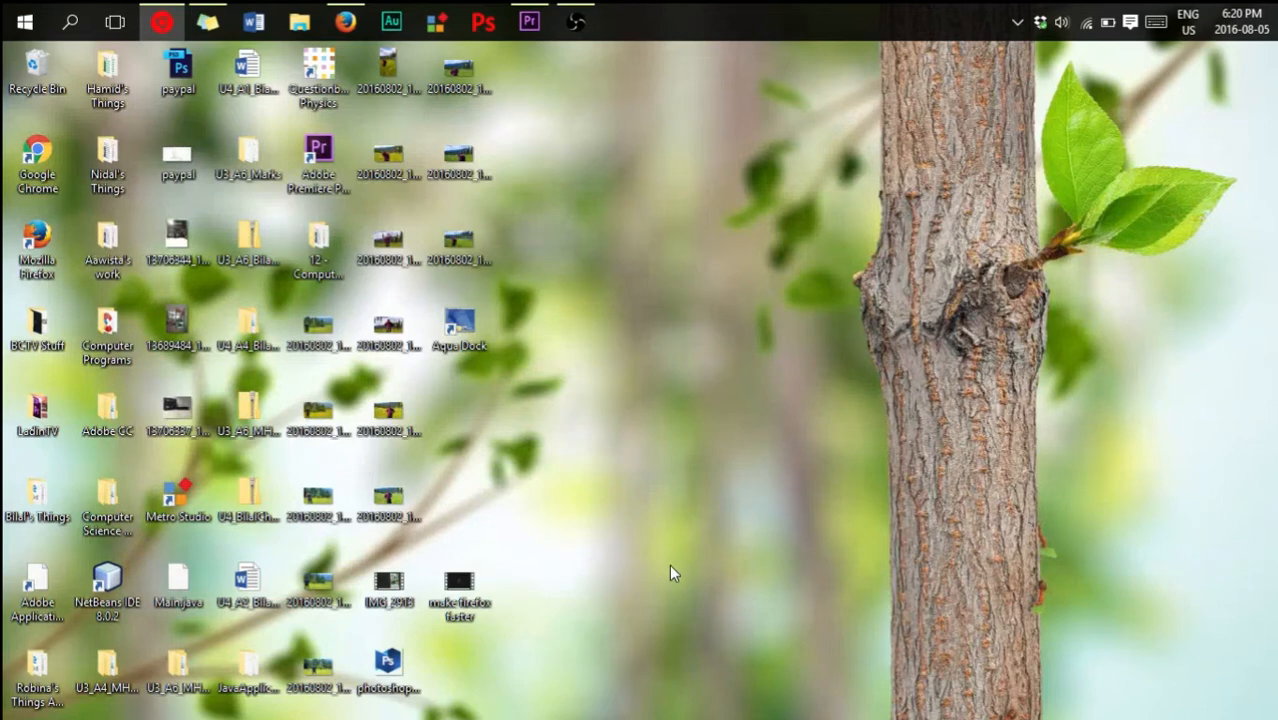
- Bring up the dock's Customise settings and enlarge the dock size to about the middle of its range
mouse_move(688, 690)
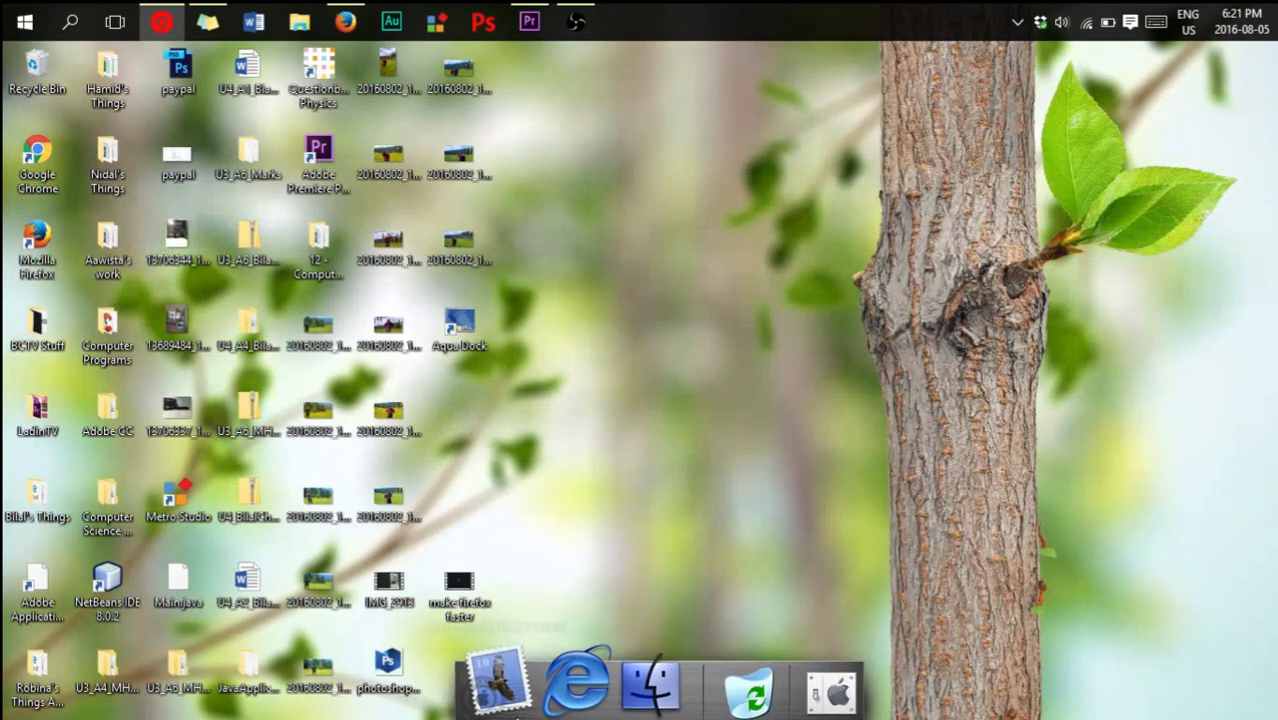
right_click(658, 686)
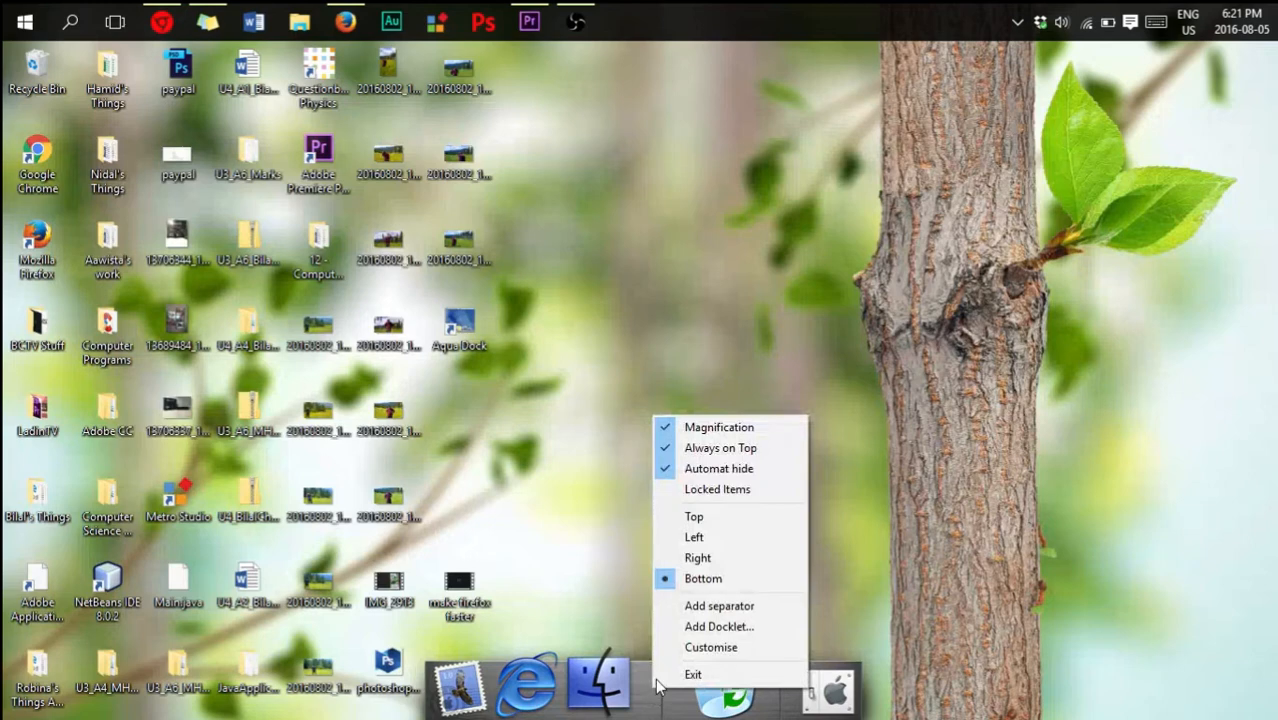
left_click(710, 647)
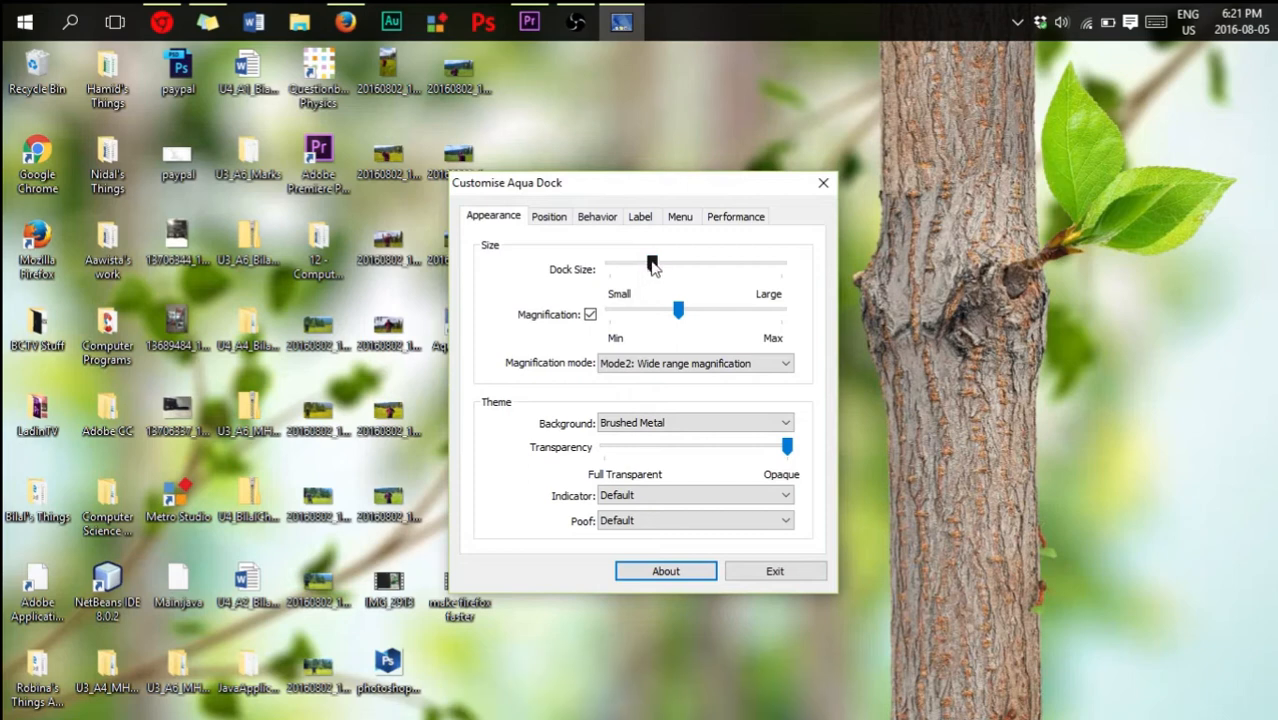
left_click_drag(651, 265, 698, 265)
mouse_move(710, 670)
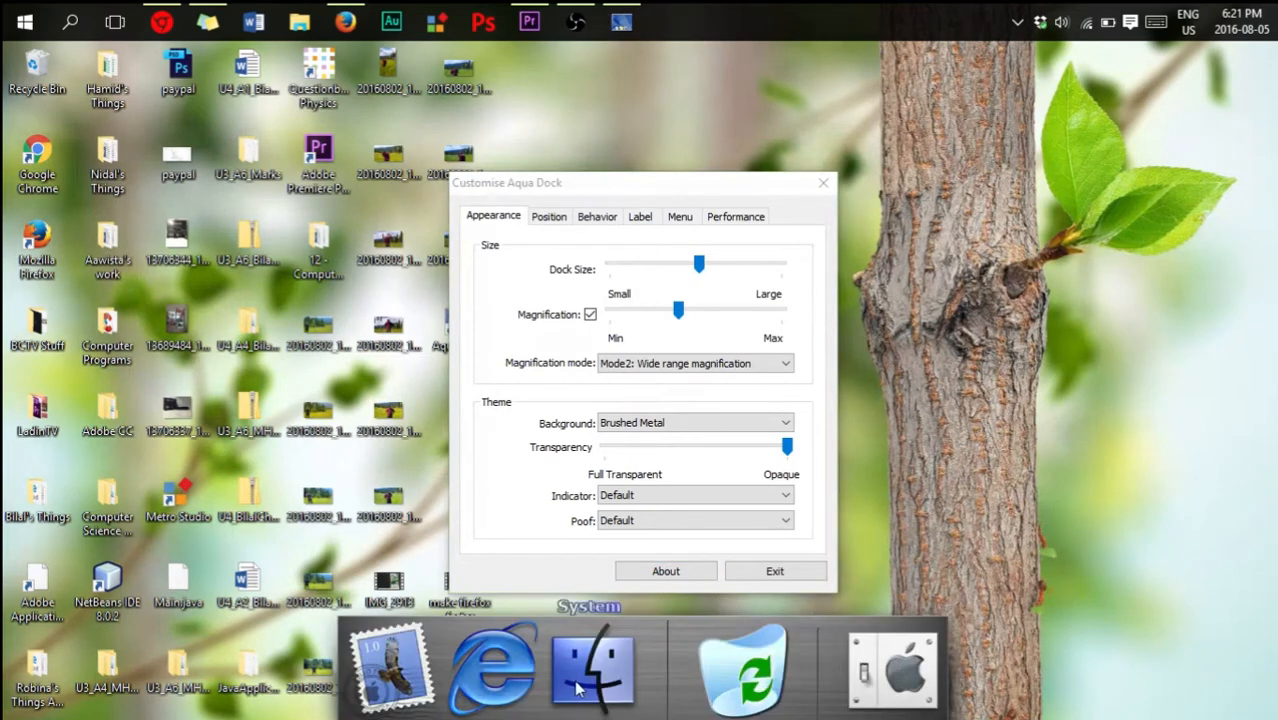
- Look through the label and menu settings and turn off automatic hiding in the dock's behavior settings
left_click(640, 218)
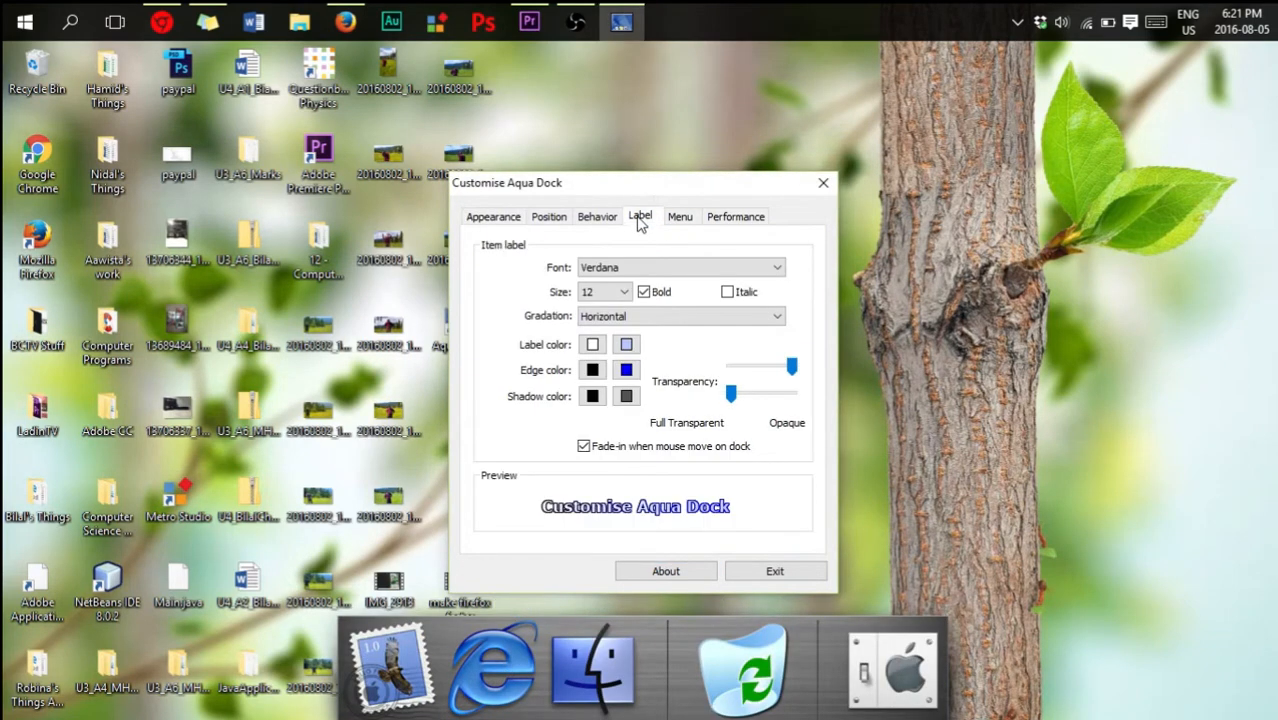
left_click(683, 218)
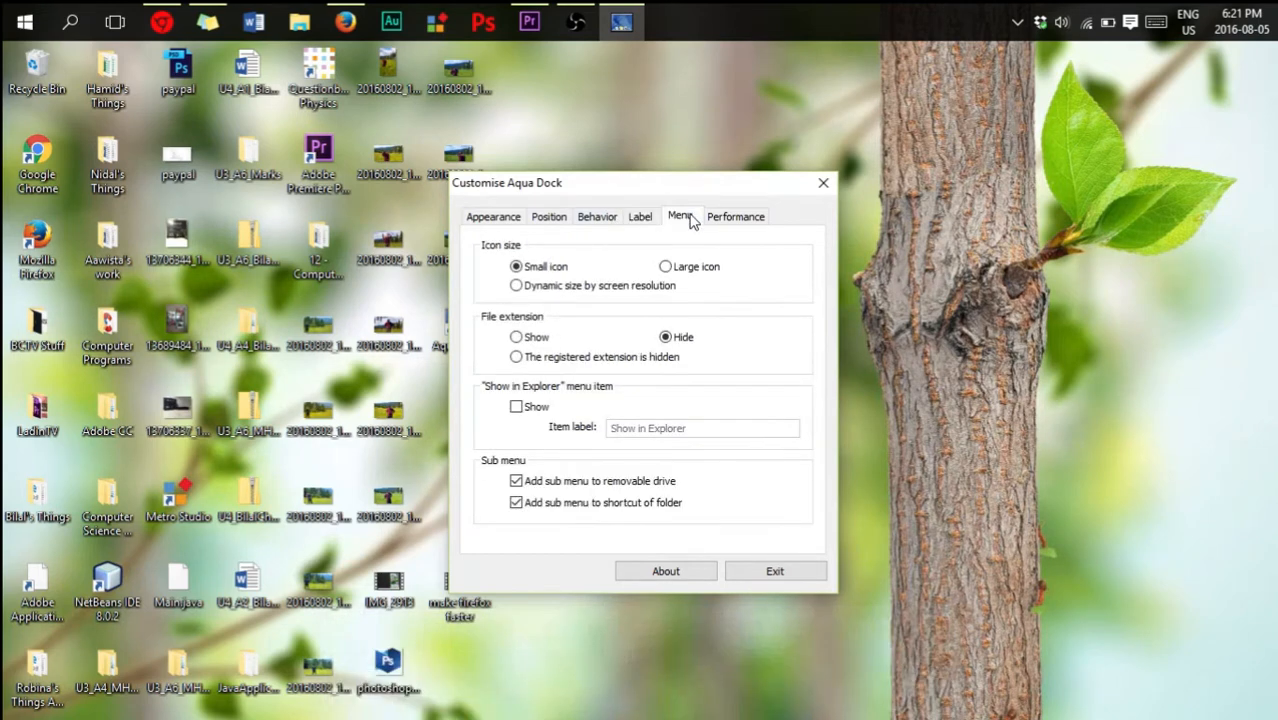
left_click(600, 220)
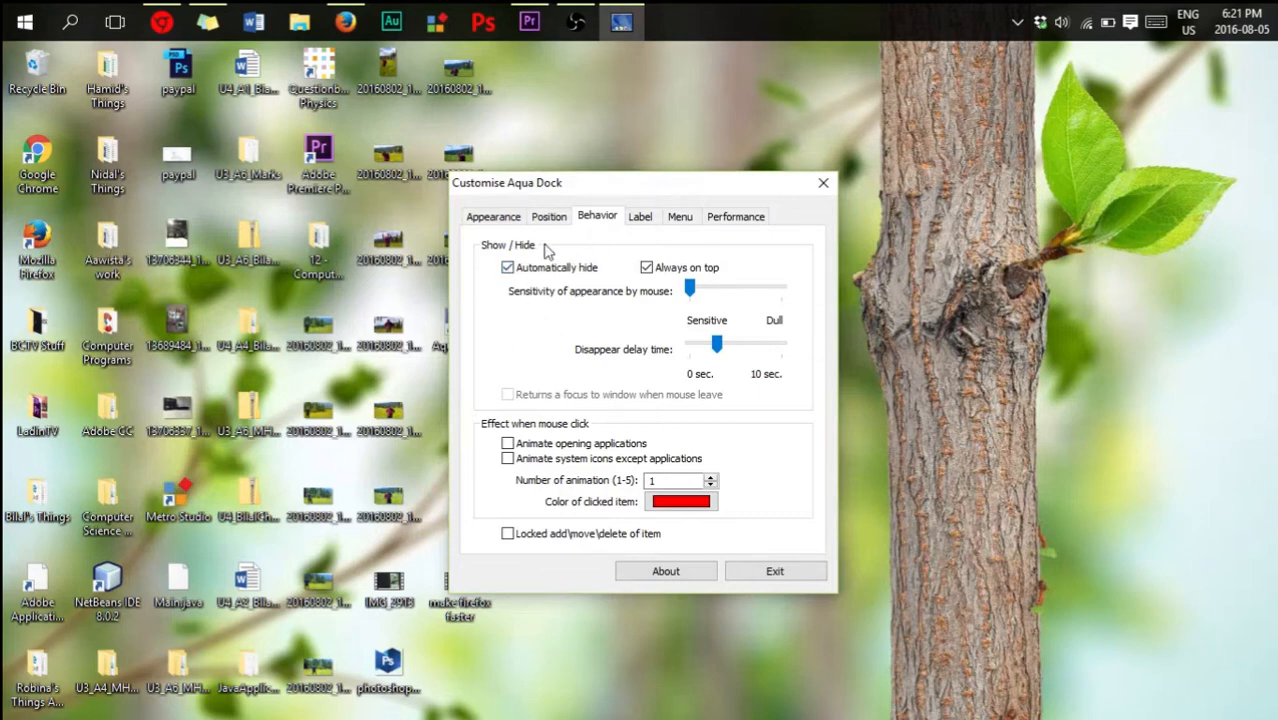
left_click(508, 268)
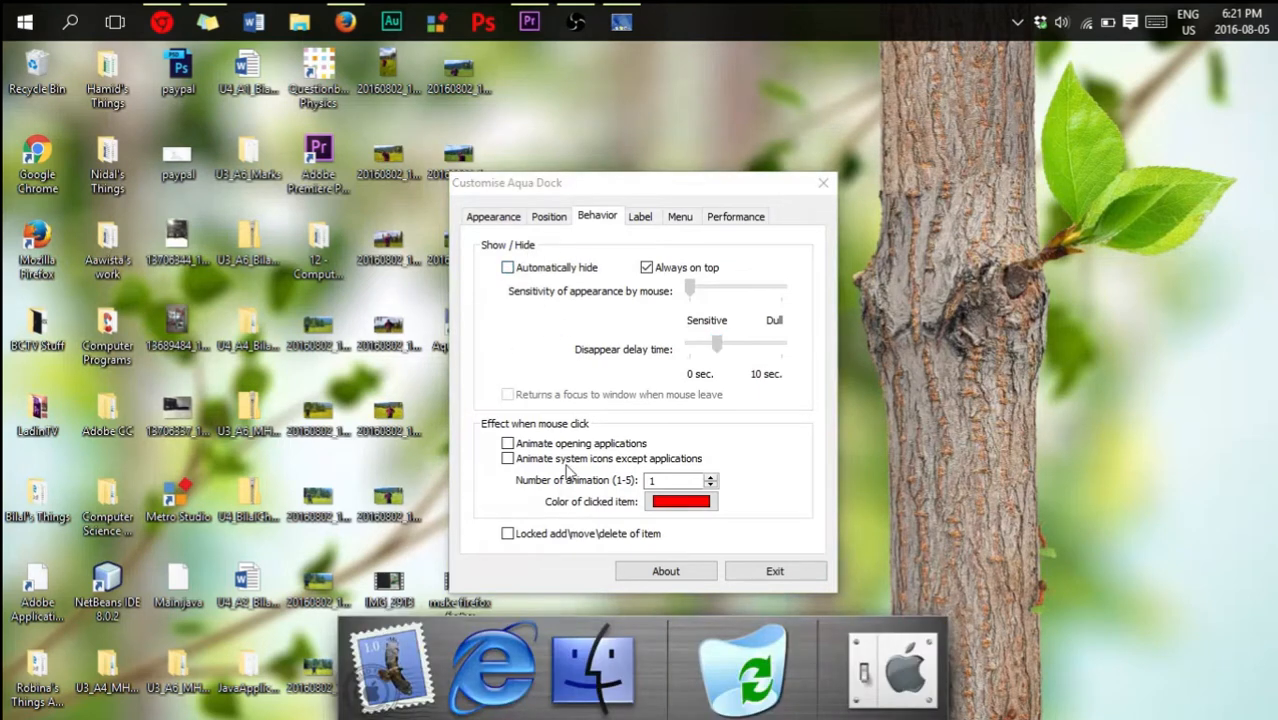
- Reduce the dock size to about a quarter of its range and, after trying a stronger effect, set magnification slightly below the middle
left_click(510, 220)
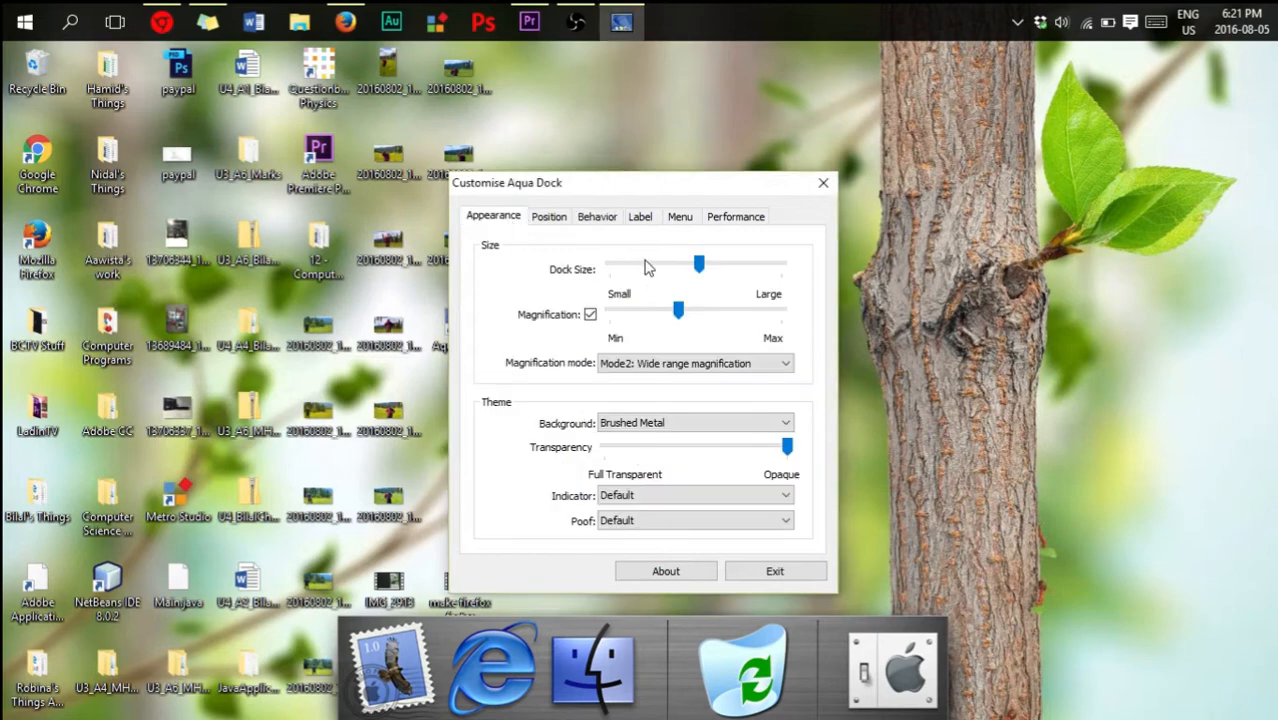
left_click_drag(698, 266, 655, 277)
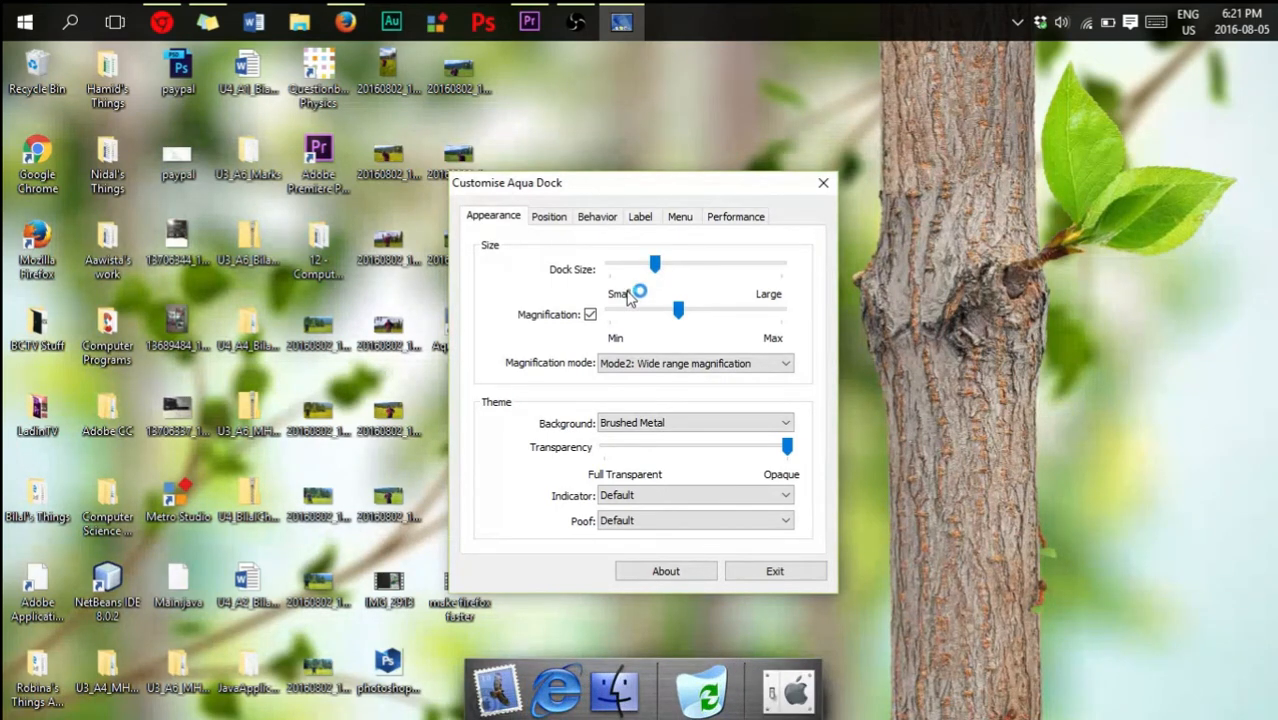
left_click_drag(682, 311, 730, 311)
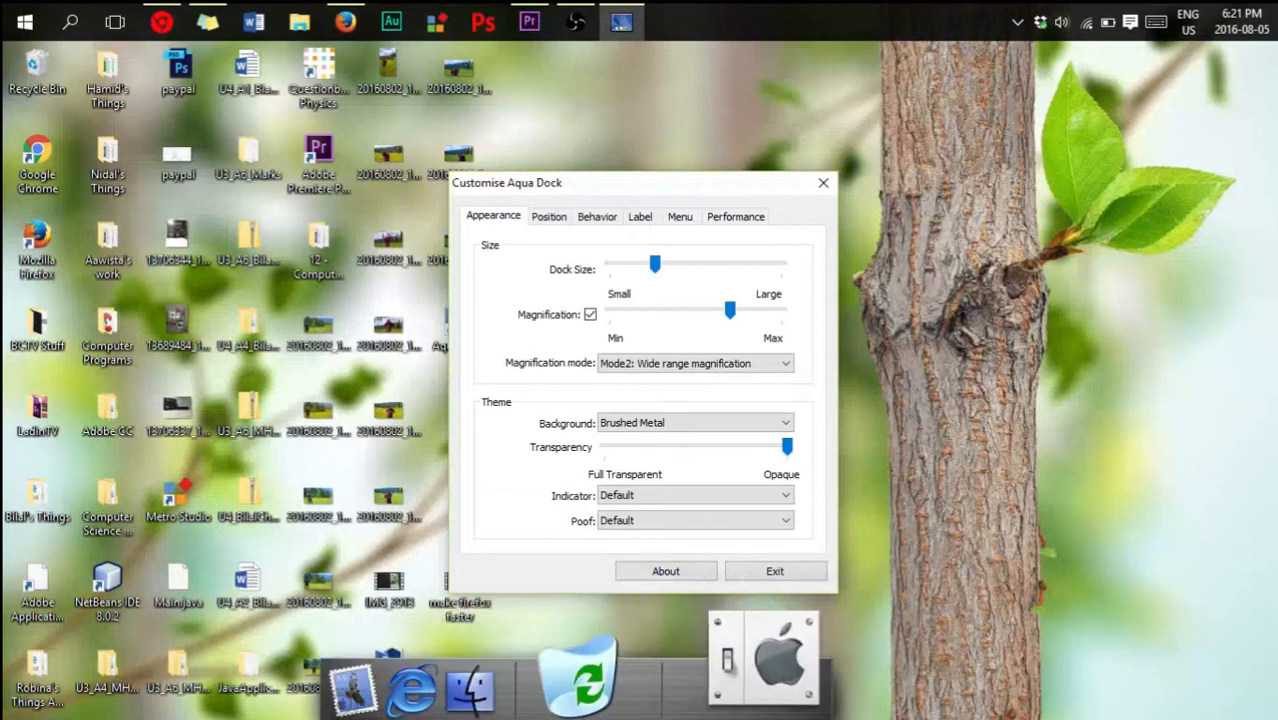
left_click_drag(728, 314, 679, 313)
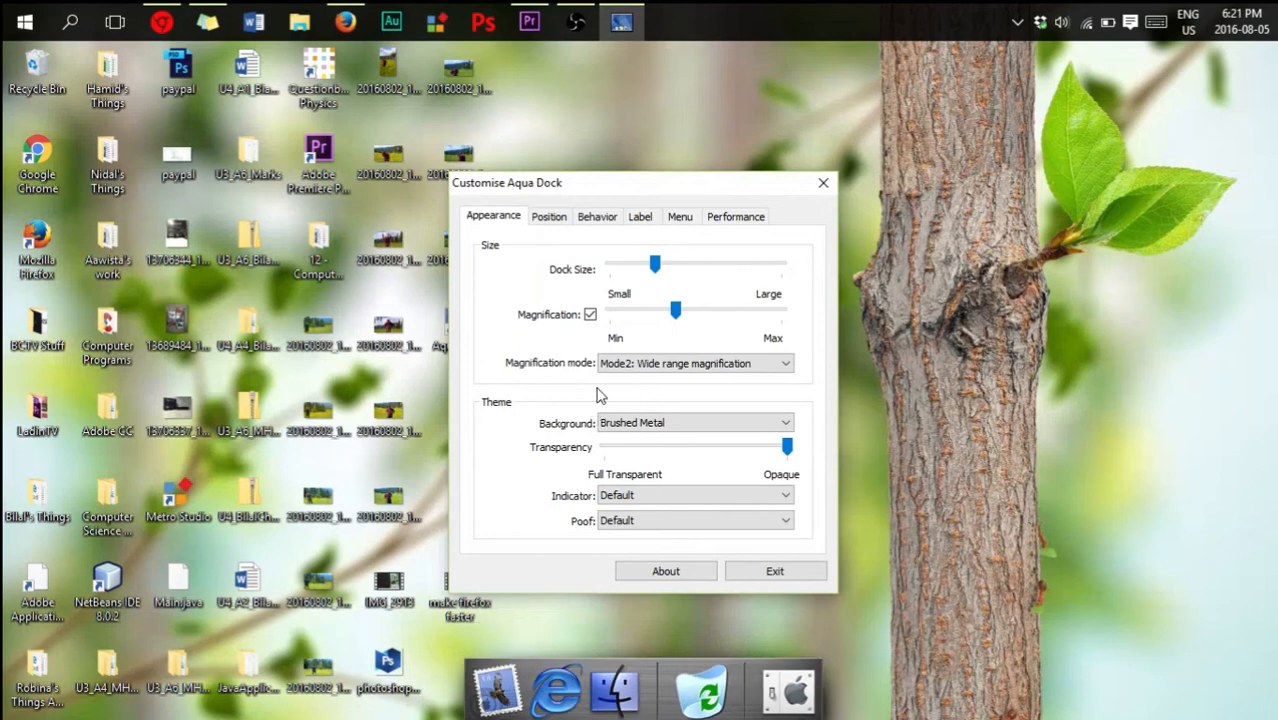
- Try the Default dock background and set the magnification mode to Mode1: Narrow range magnification
left_click(676, 422)
left_click(676, 449)
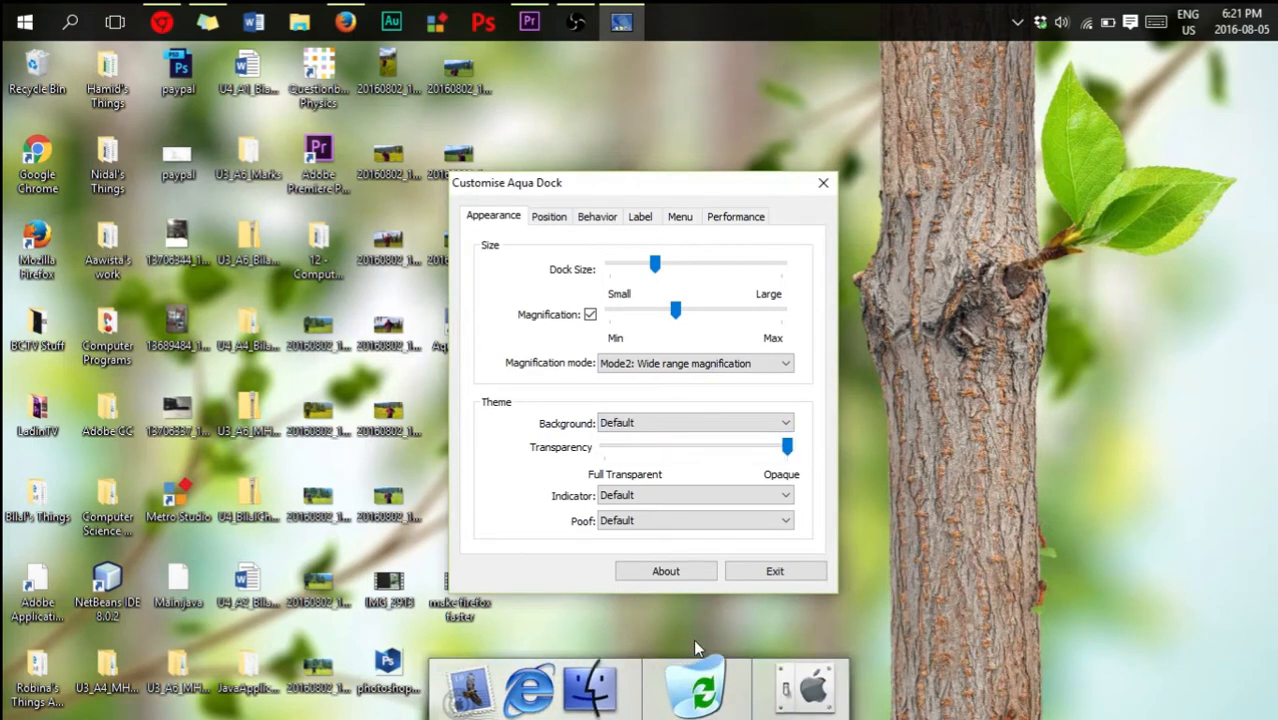
left_click(688, 364)
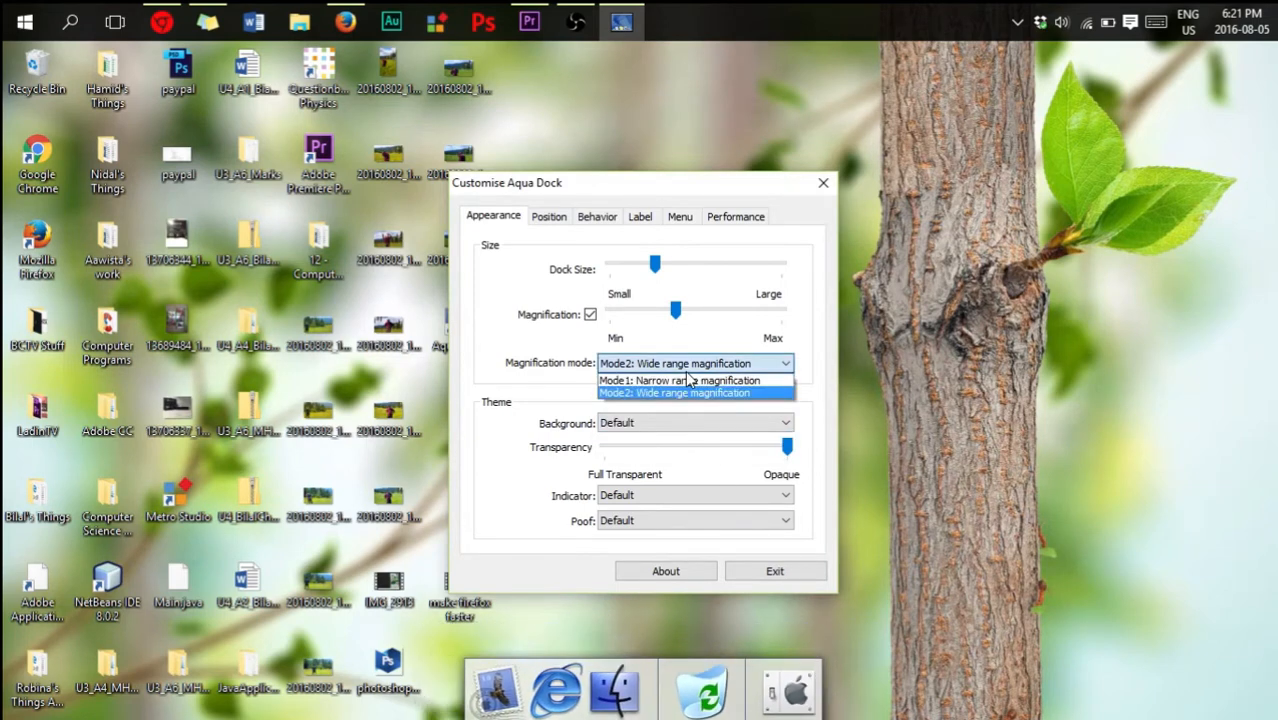
left_click(688, 381)
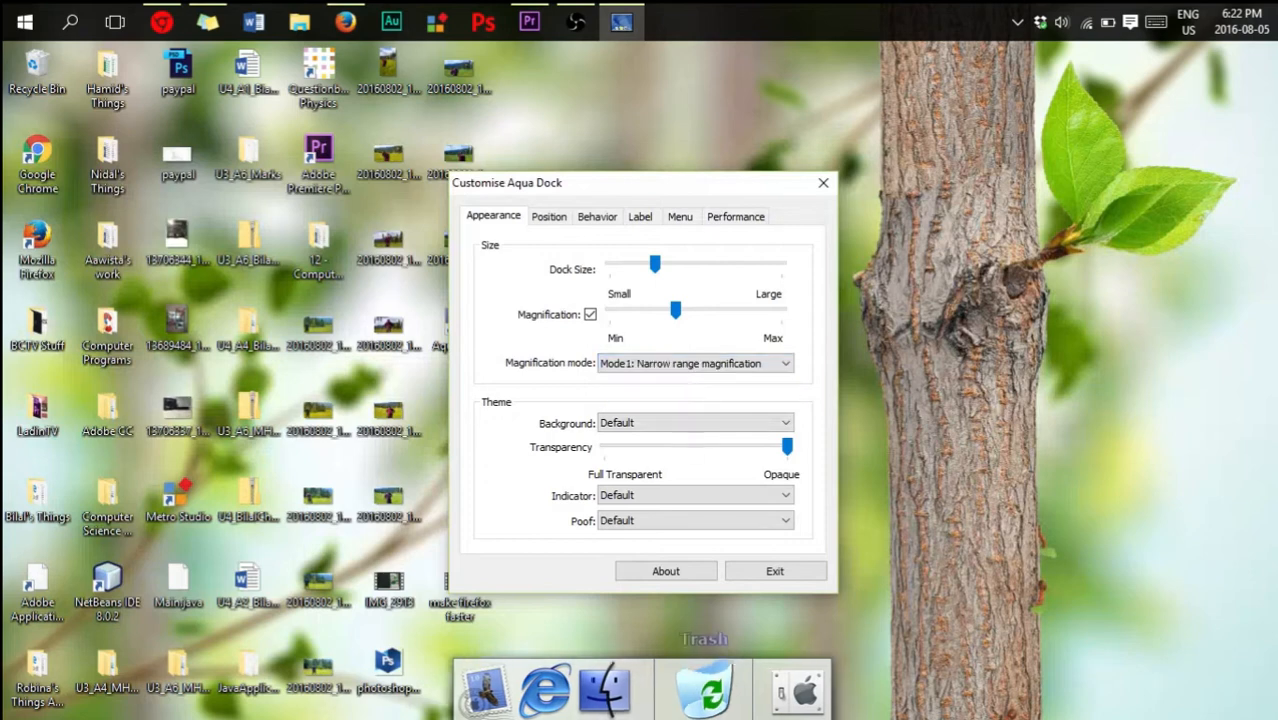
- Set the dock background to Brushed Metal and, after trying Full Transparent, its transparency slightly past halfway toward Opaque
left_click(690, 425)
left_click(687, 439)
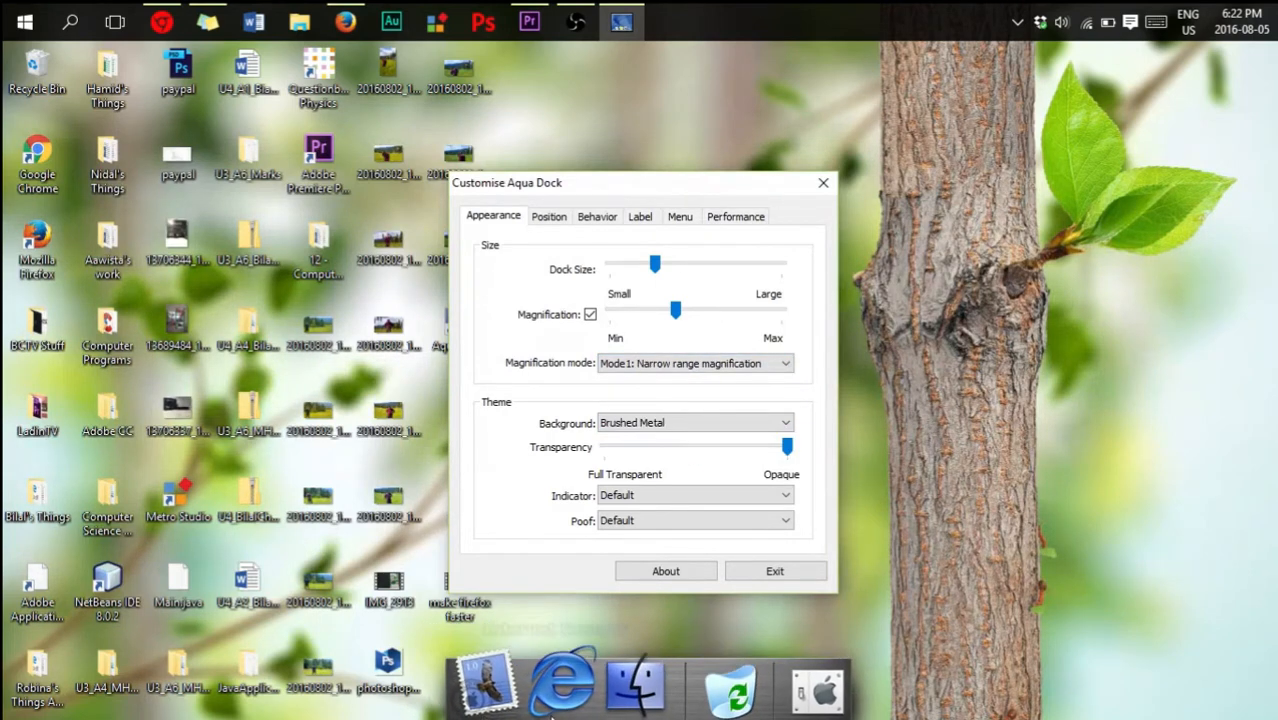
left_click_drag(787, 451, 605, 448)
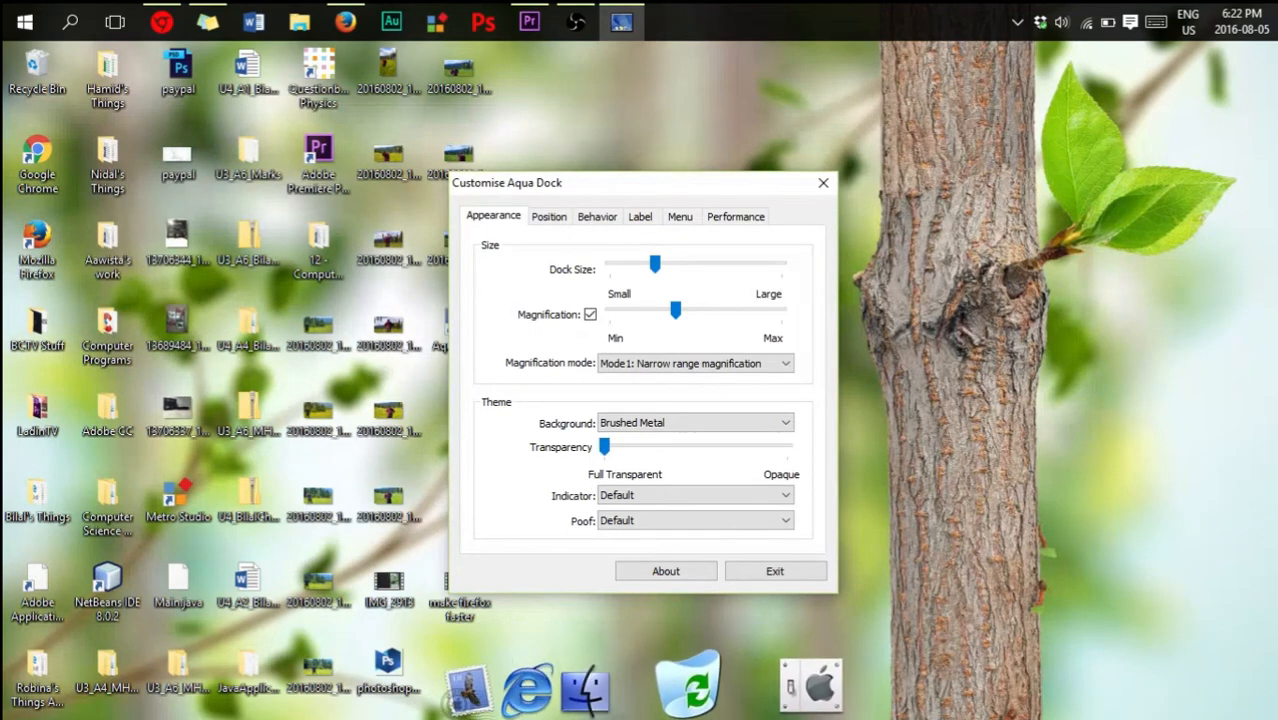
left_click_drag(605, 448, 730, 454)
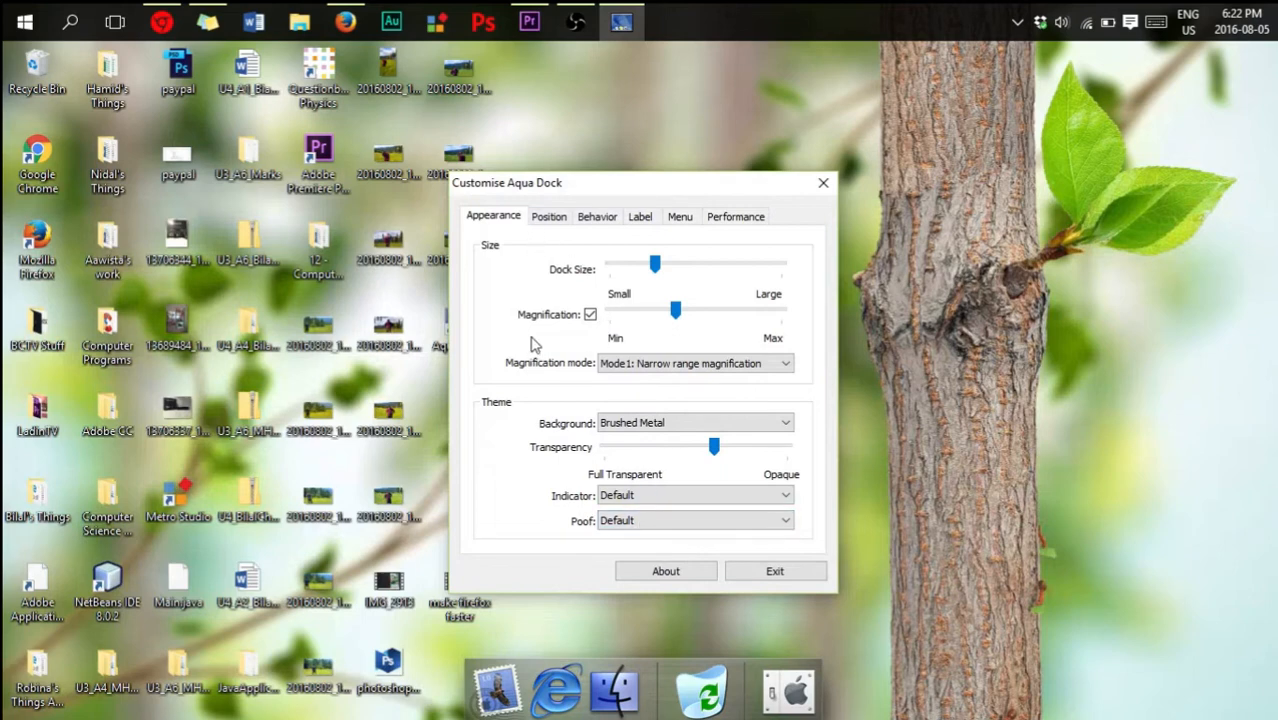
- Try the dock's Top, Left and Right desktop positions and return it to Bottom
left_click(549, 228)
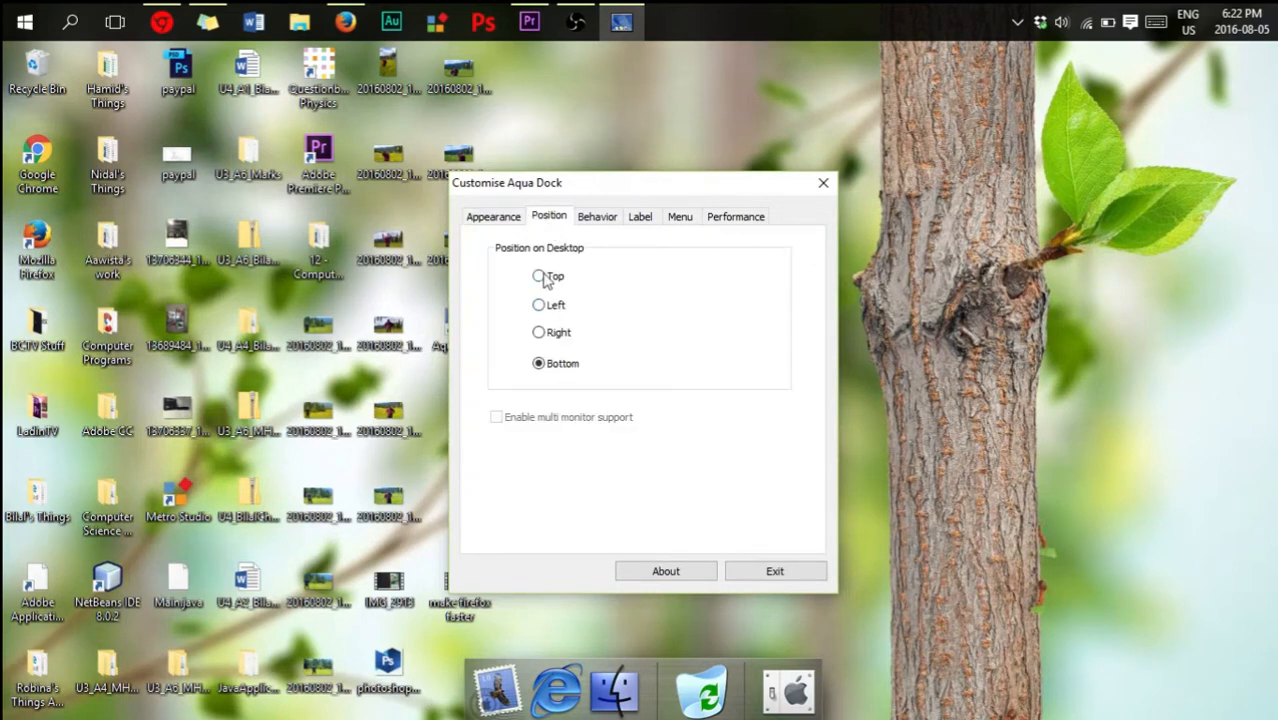
left_click(540, 277)
left_click(539, 305)
left_click(539, 332)
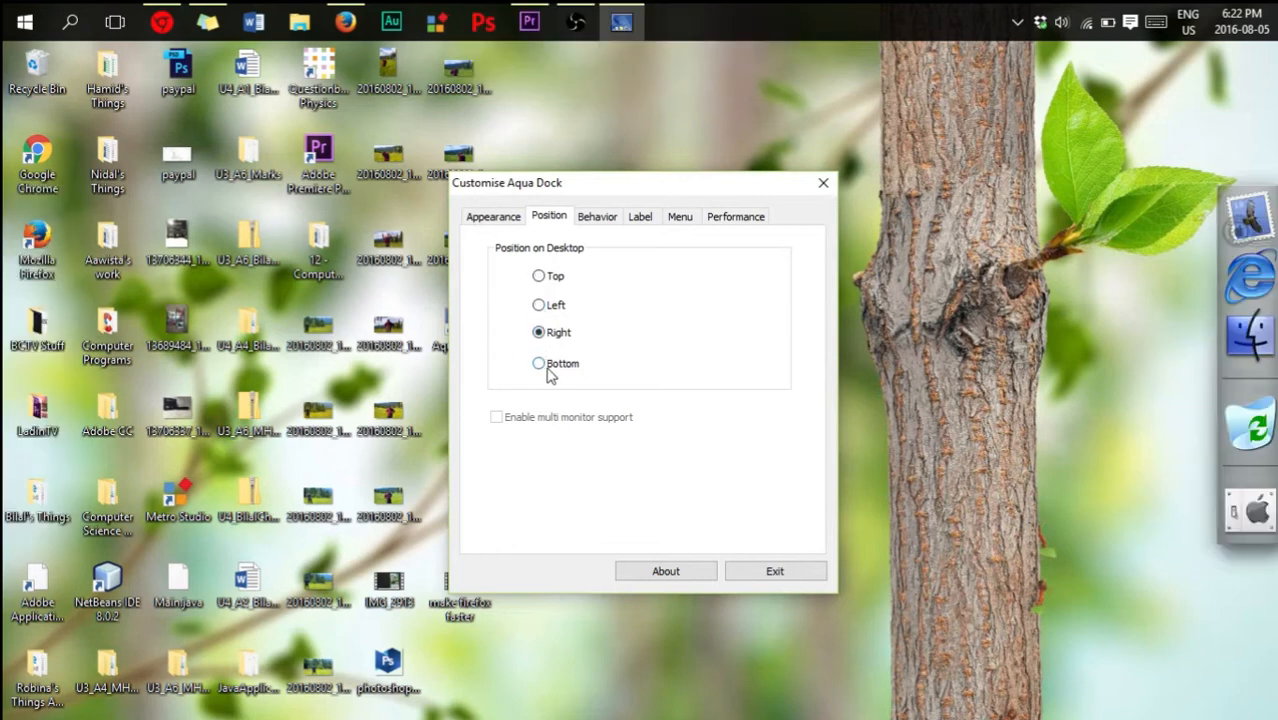
left_click(545, 366)
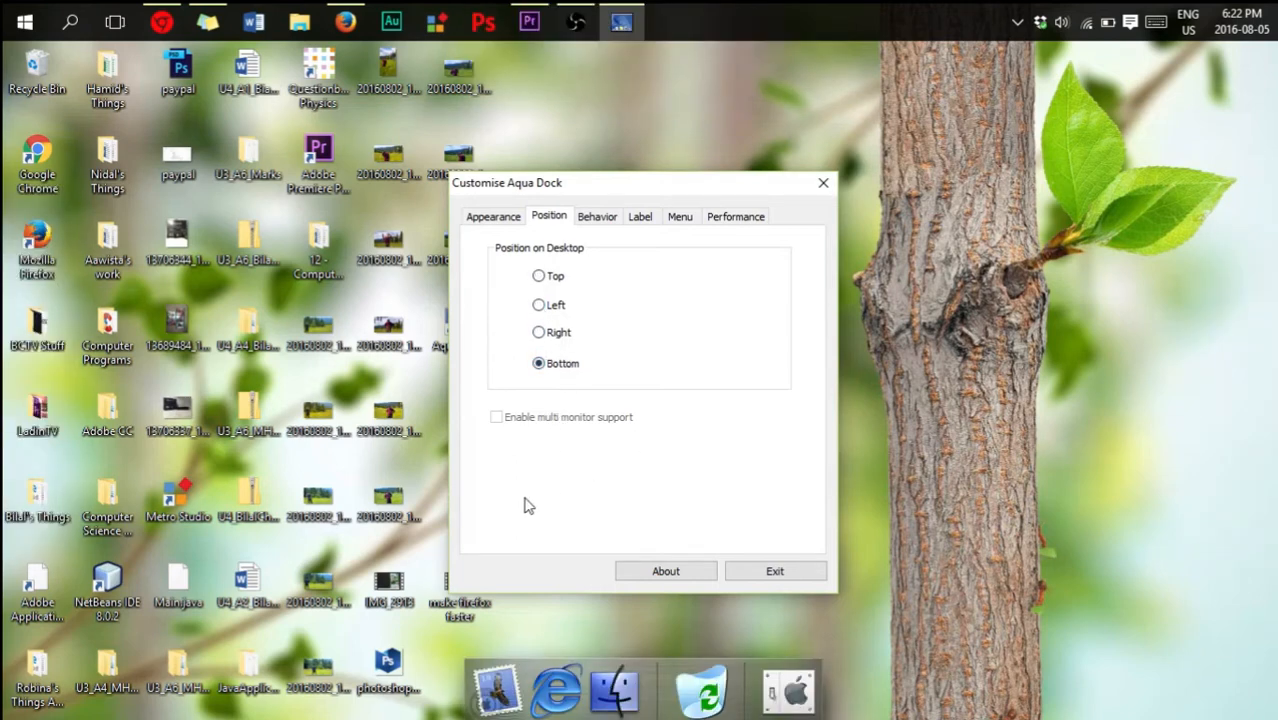
- Turn on automatic hiding with a 0 sec. disappear delay, trying Dull mouse sensitivity before returning it to Sensitive
left_click(592, 218)
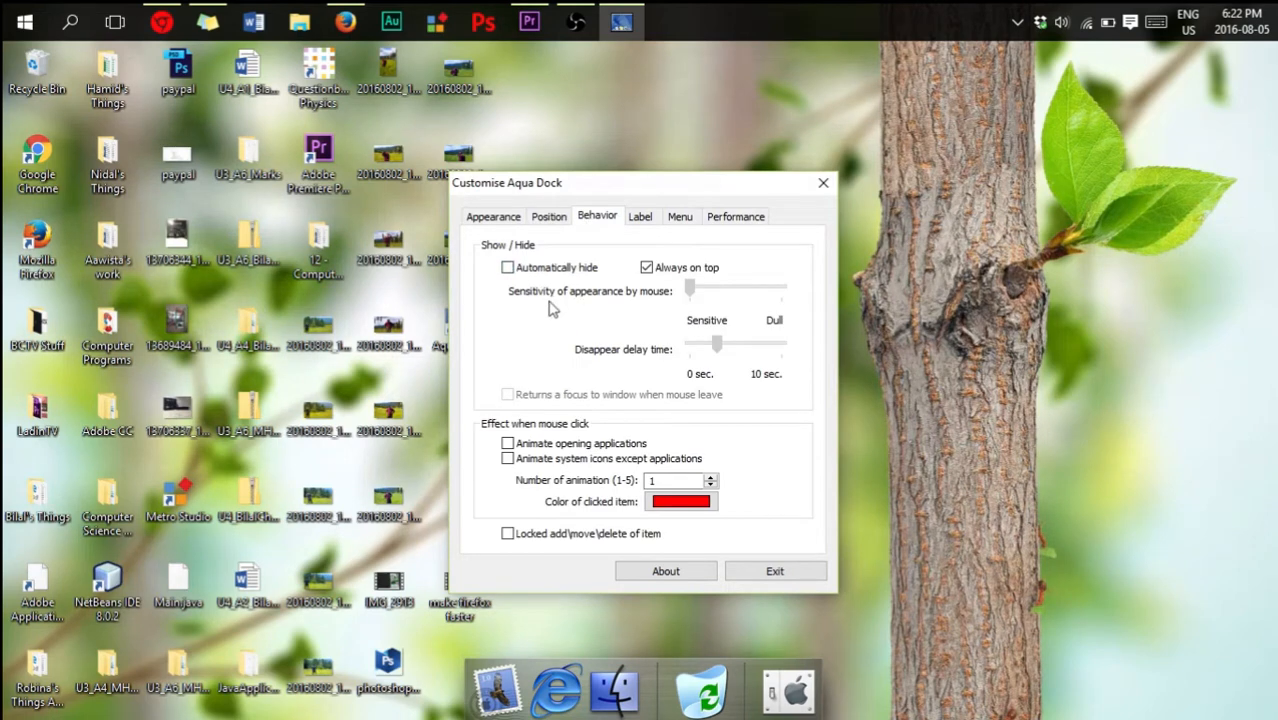
left_click(508, 269)
mouse_move(608, 712)
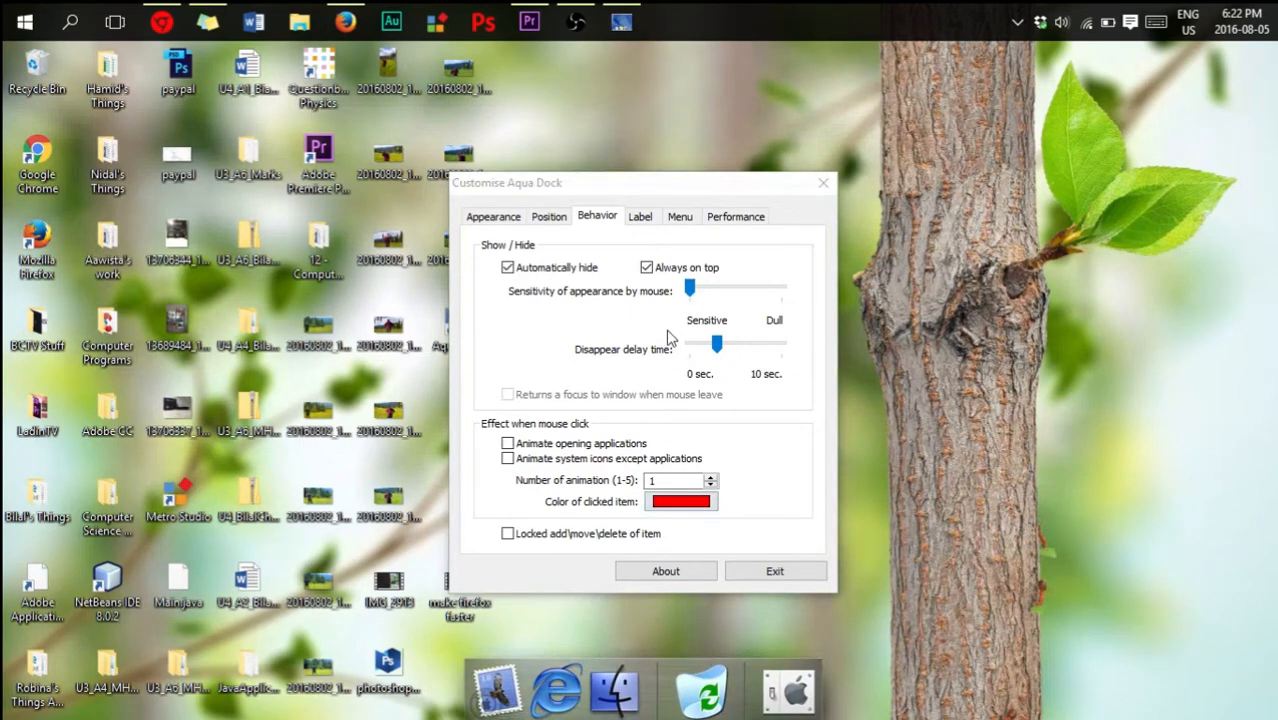
left_click_drag(689, 290, 836, 328)
left_click_drag(716, 345, 684, 350)
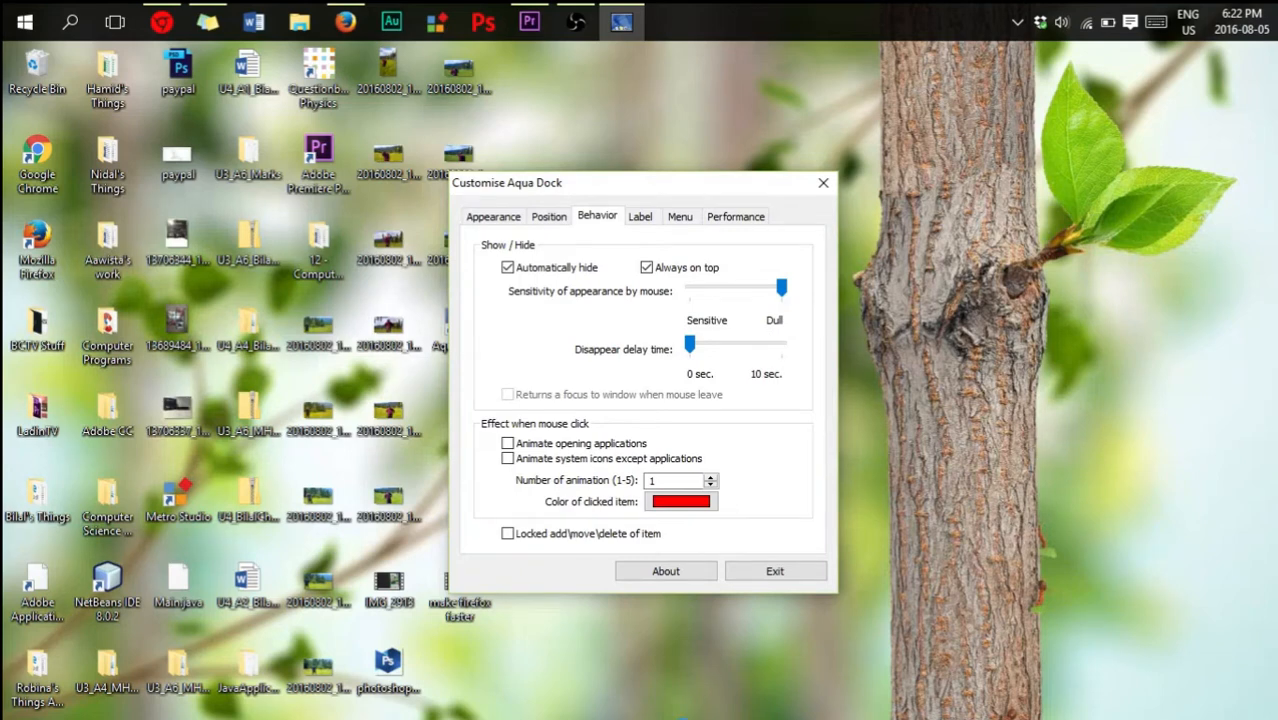
left_click_drag(783, 287, 681, 286)
- Try light green as the color of clicked items and test it on the dock's Trash item
left_click(698, 508)
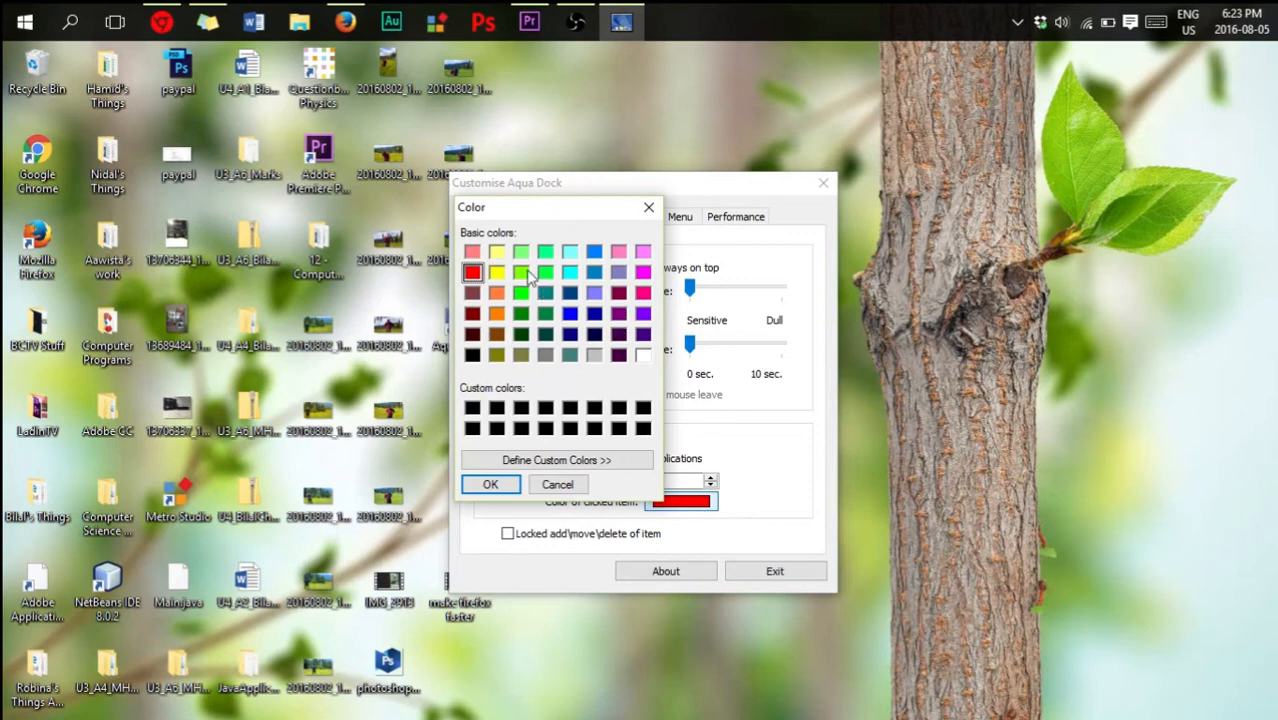
left_click(521, 252)
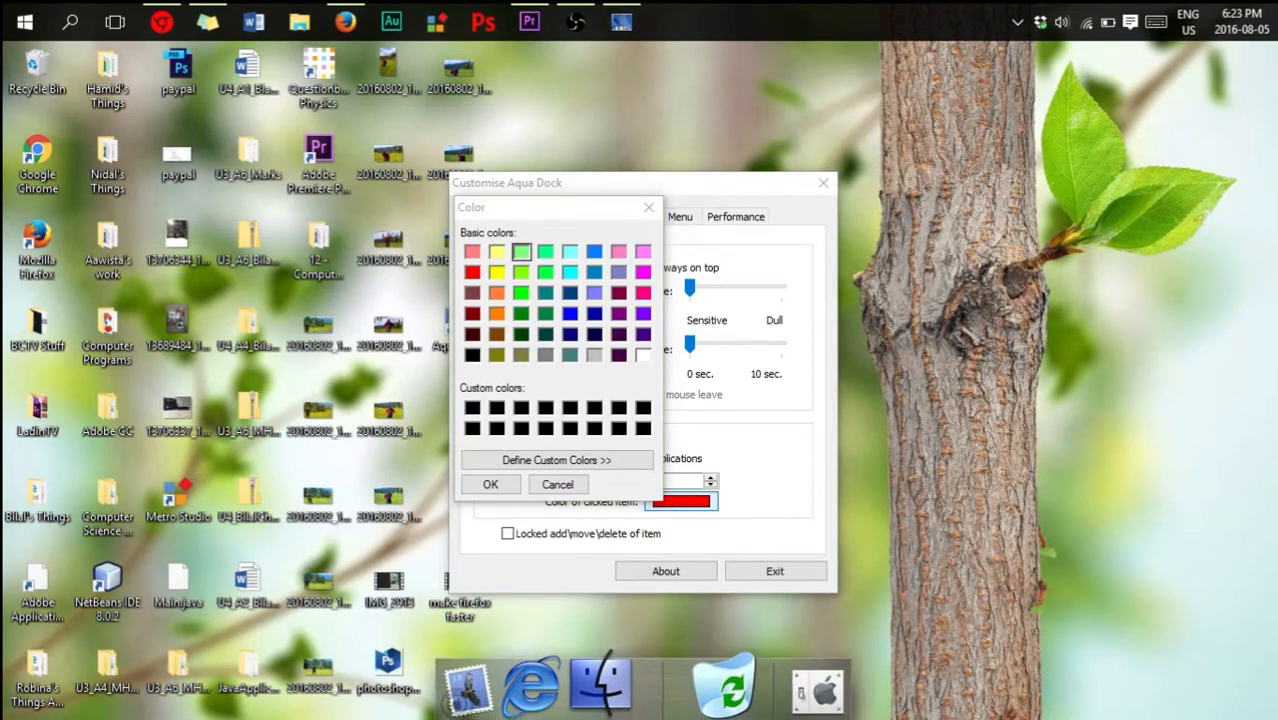
left_click(706, 690)
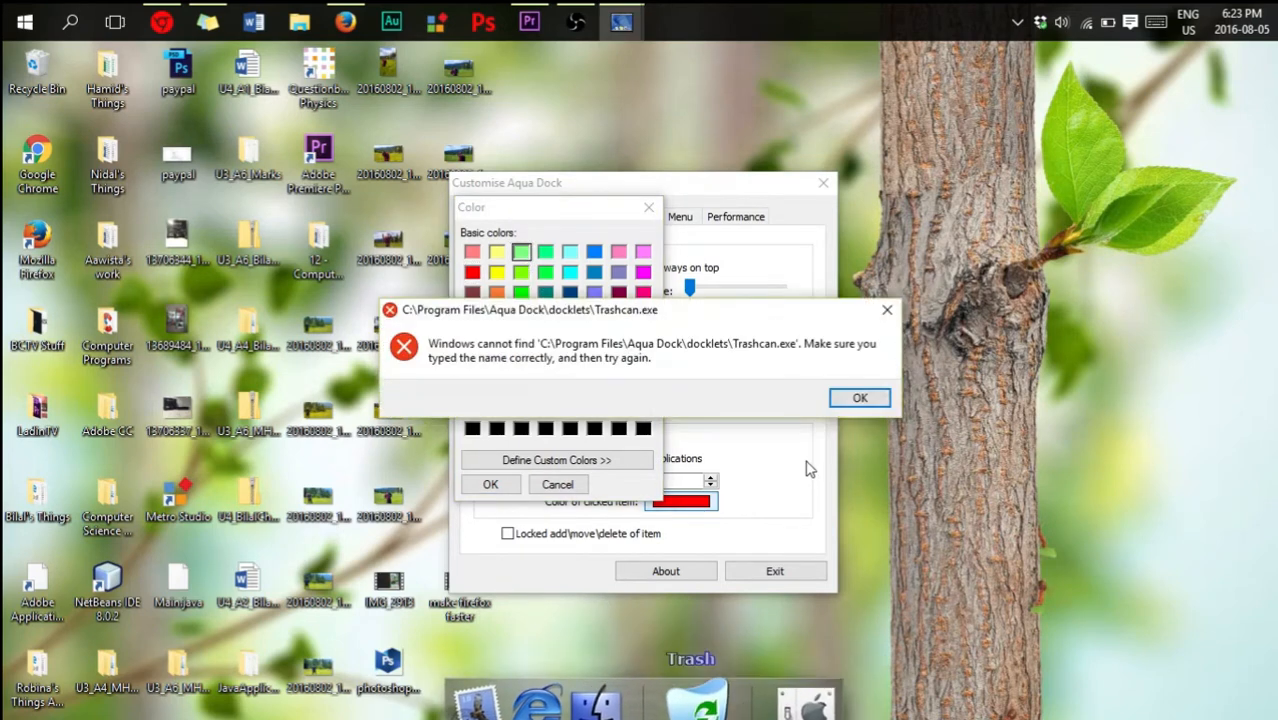
left_click(859, 397)
left_click(490, 484)
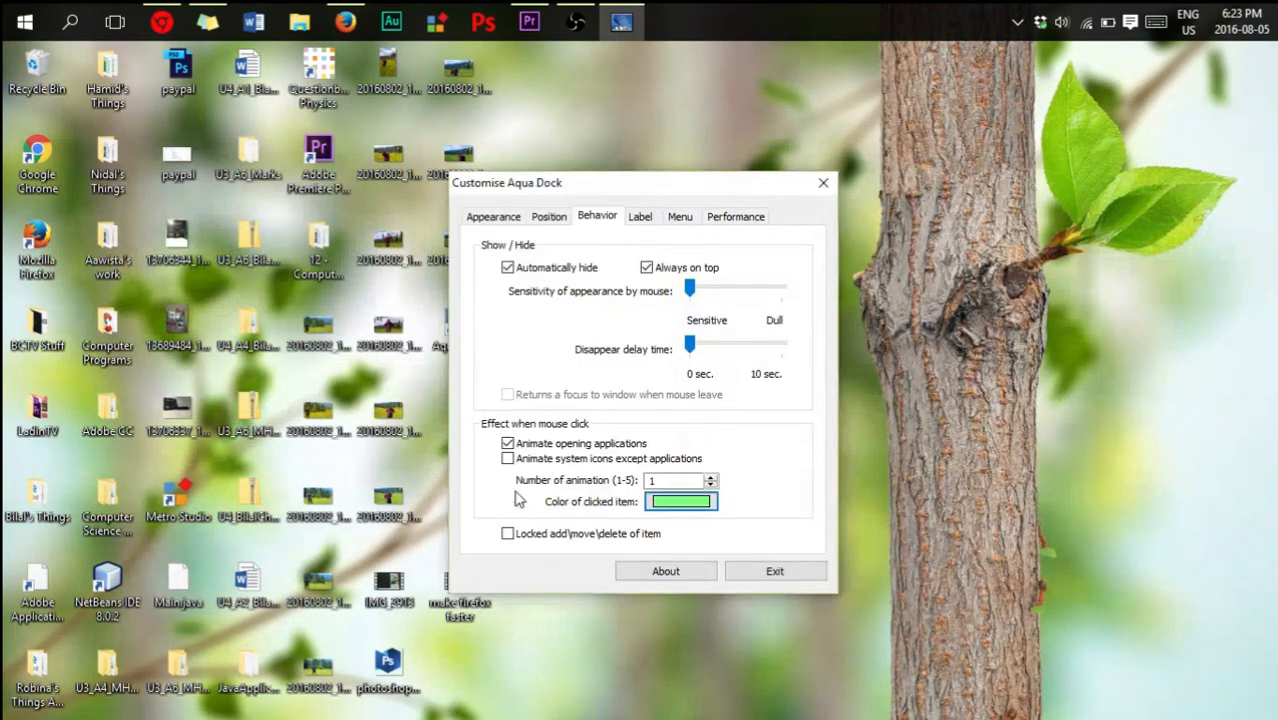
left_click(702, 700)
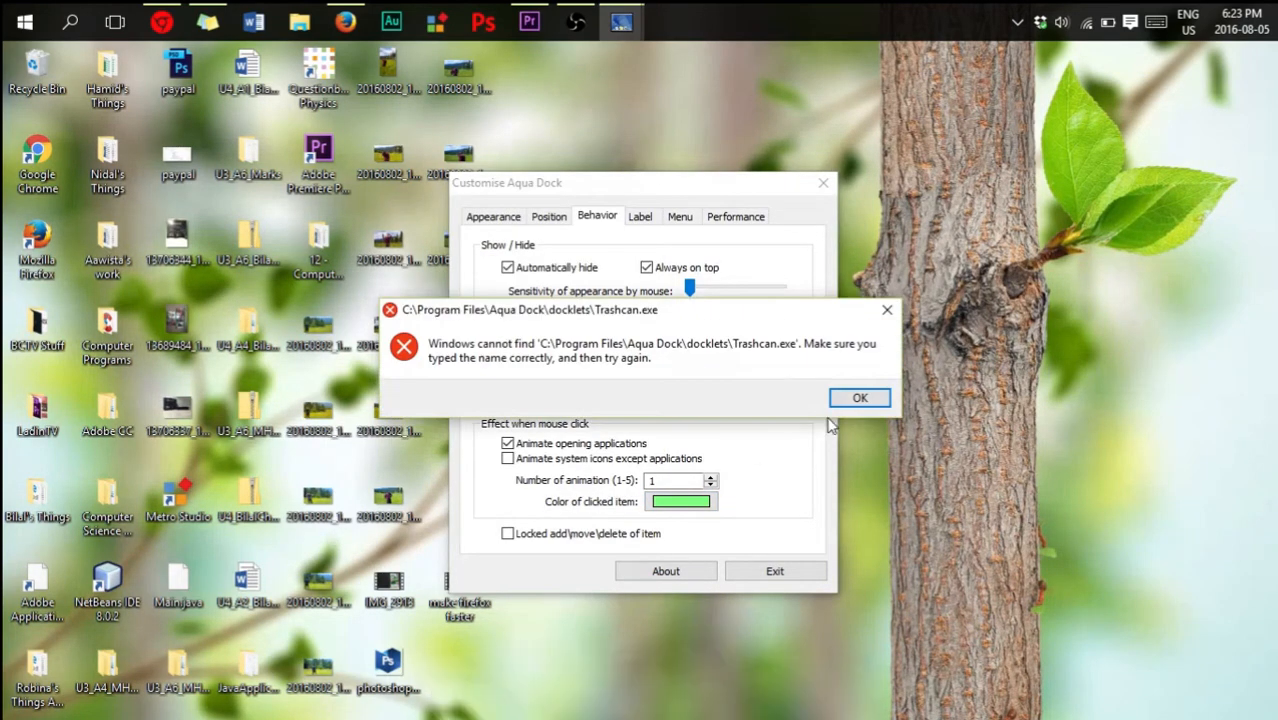
left_click(859, 397)
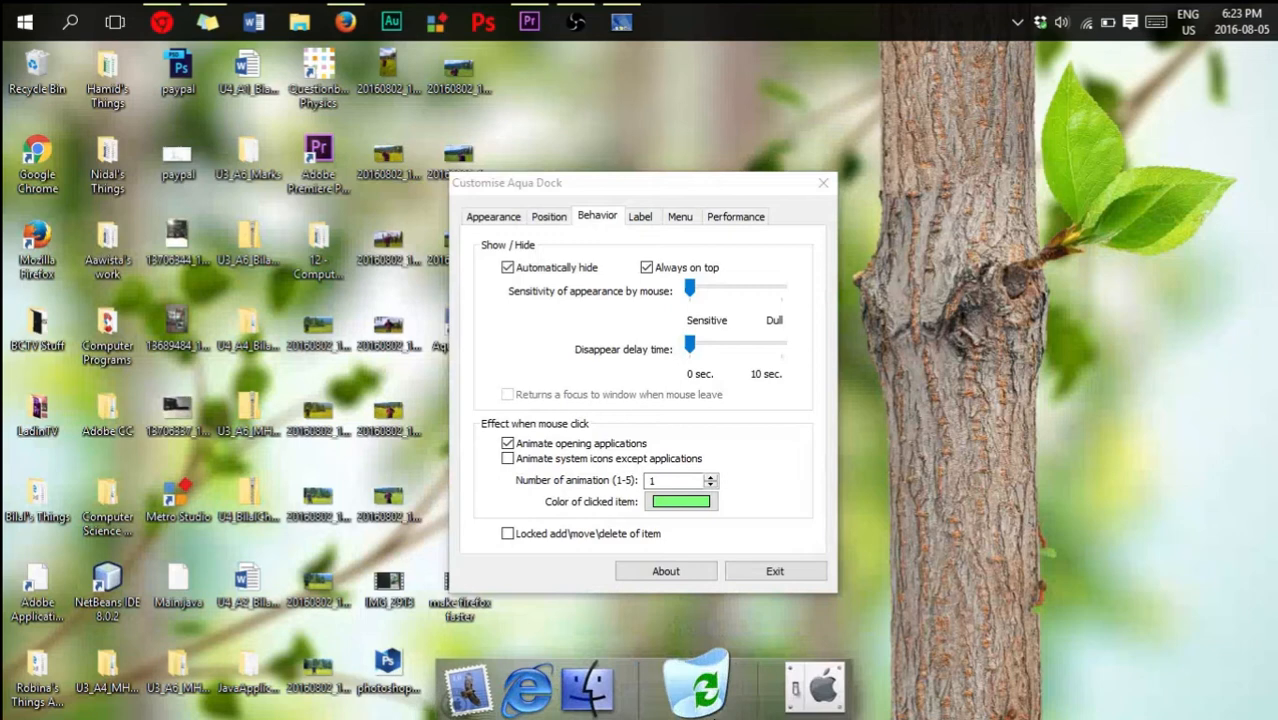
left_click(704, 700)
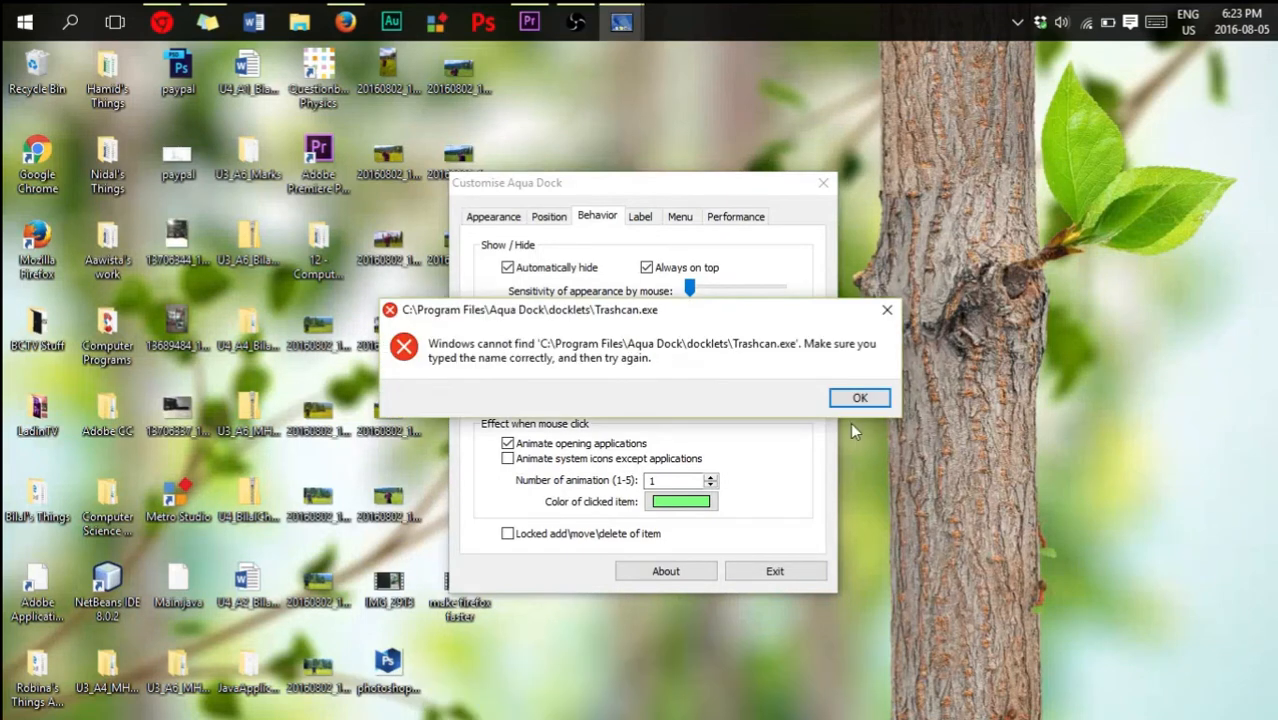
left_click(851, 403)
- Set the color of clicked items back to red and test it on the dock's Trash item
left_click(686, 504)
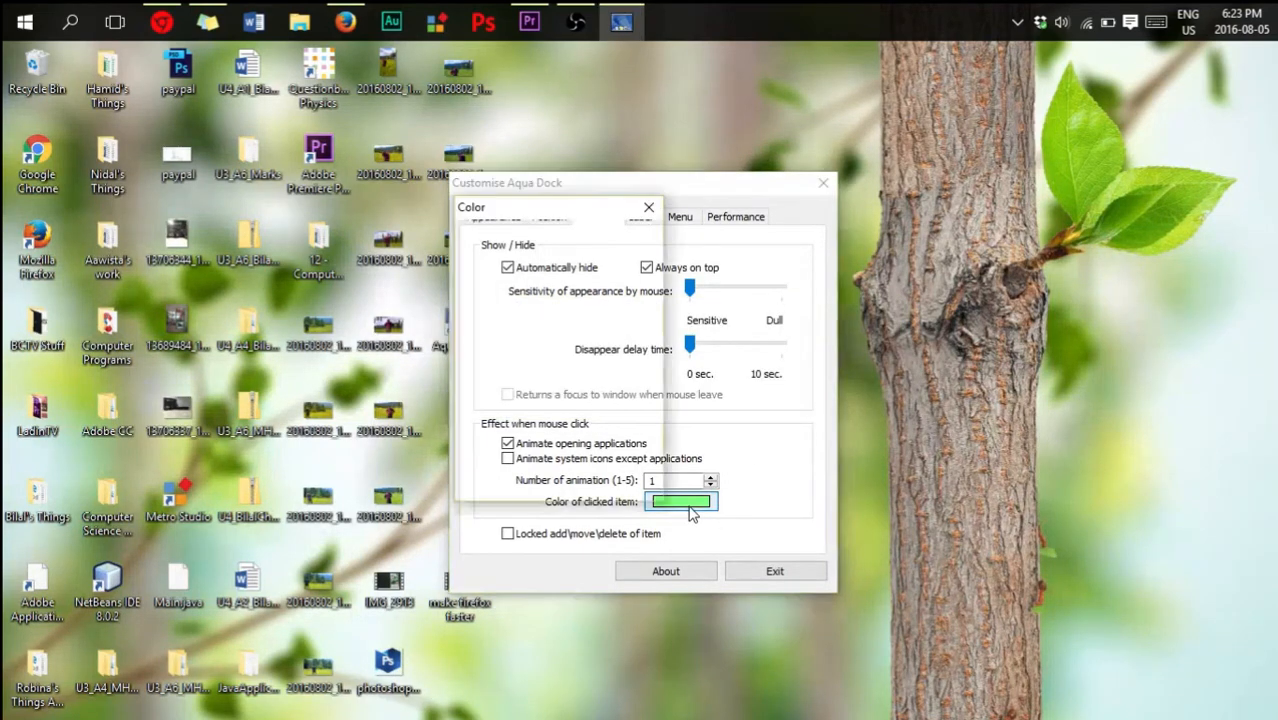
left_click(473, 271)
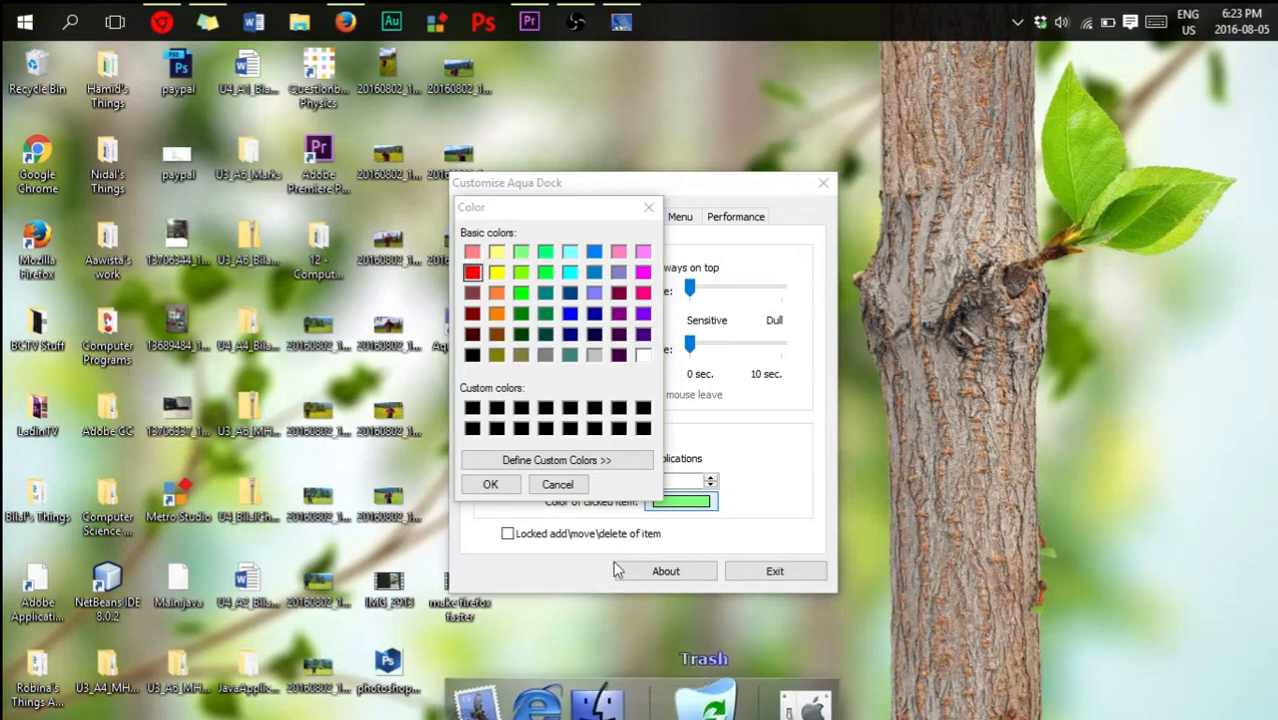
left_click(514, 487)
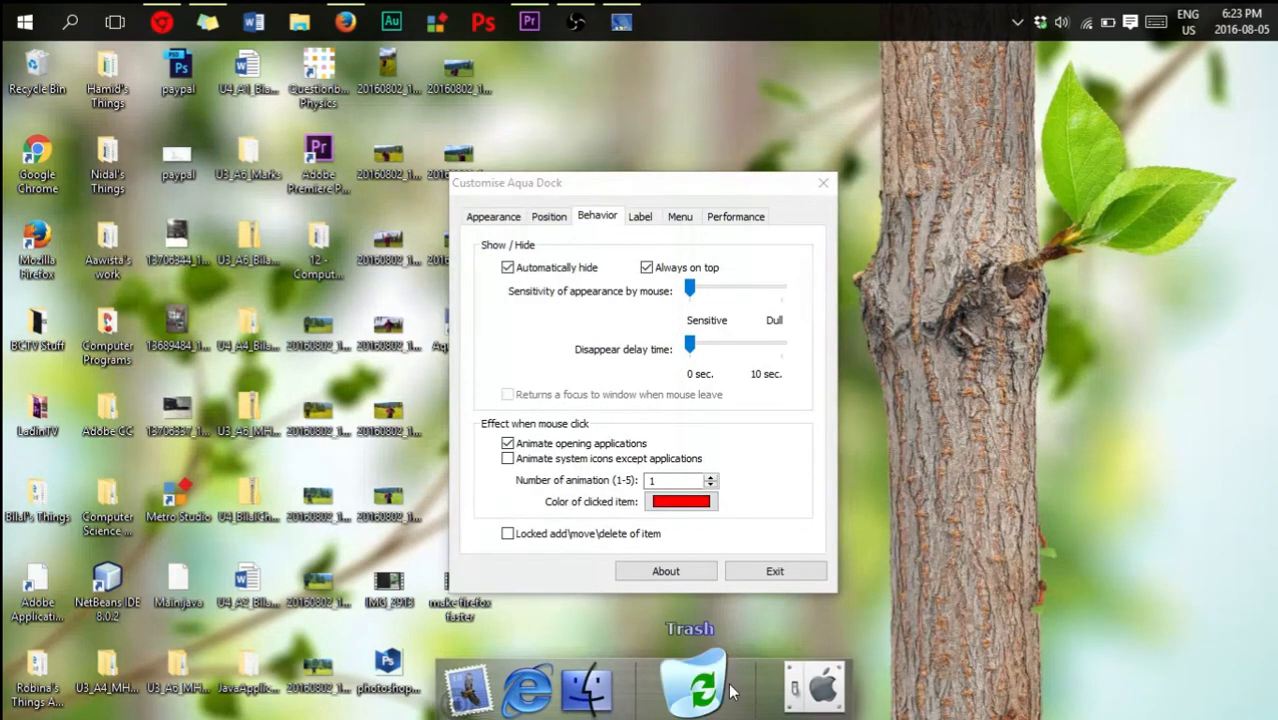
left_click(722, 610)
left_click(858, 400)
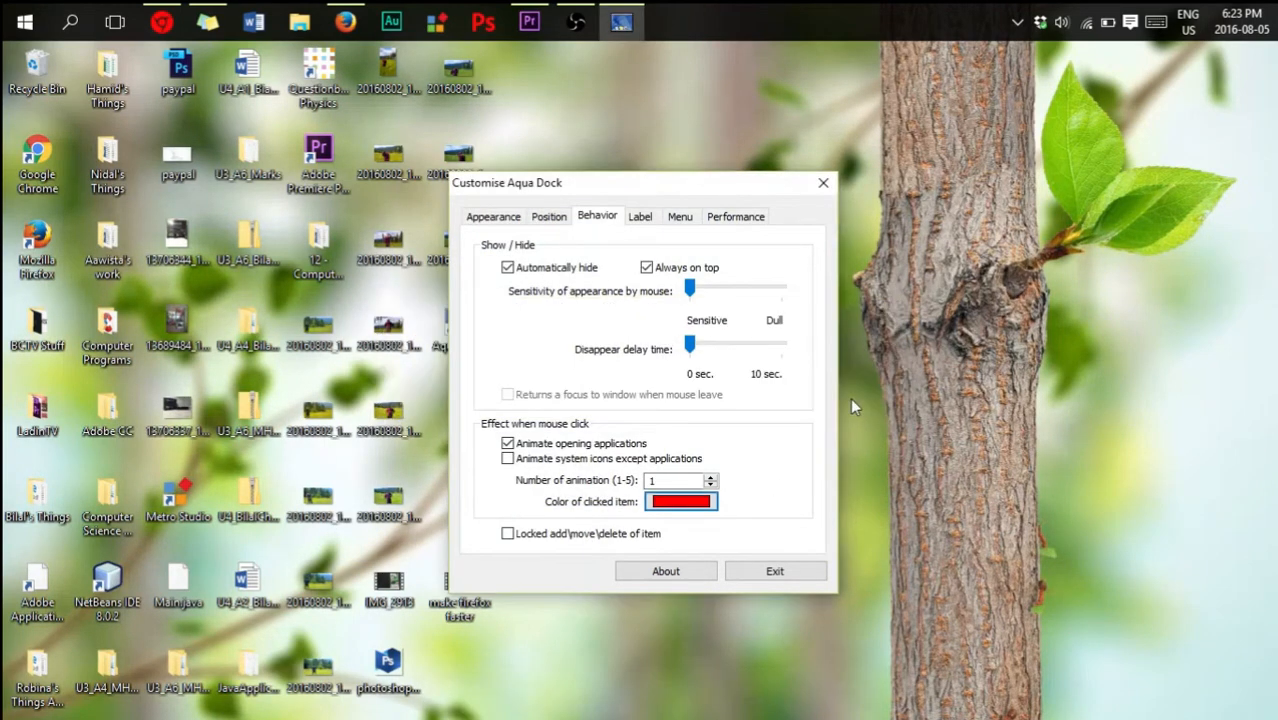
- Try a Vertical gradation for the item labels, check it on the dock, and return it to Horizontal
left_click(641, 217)
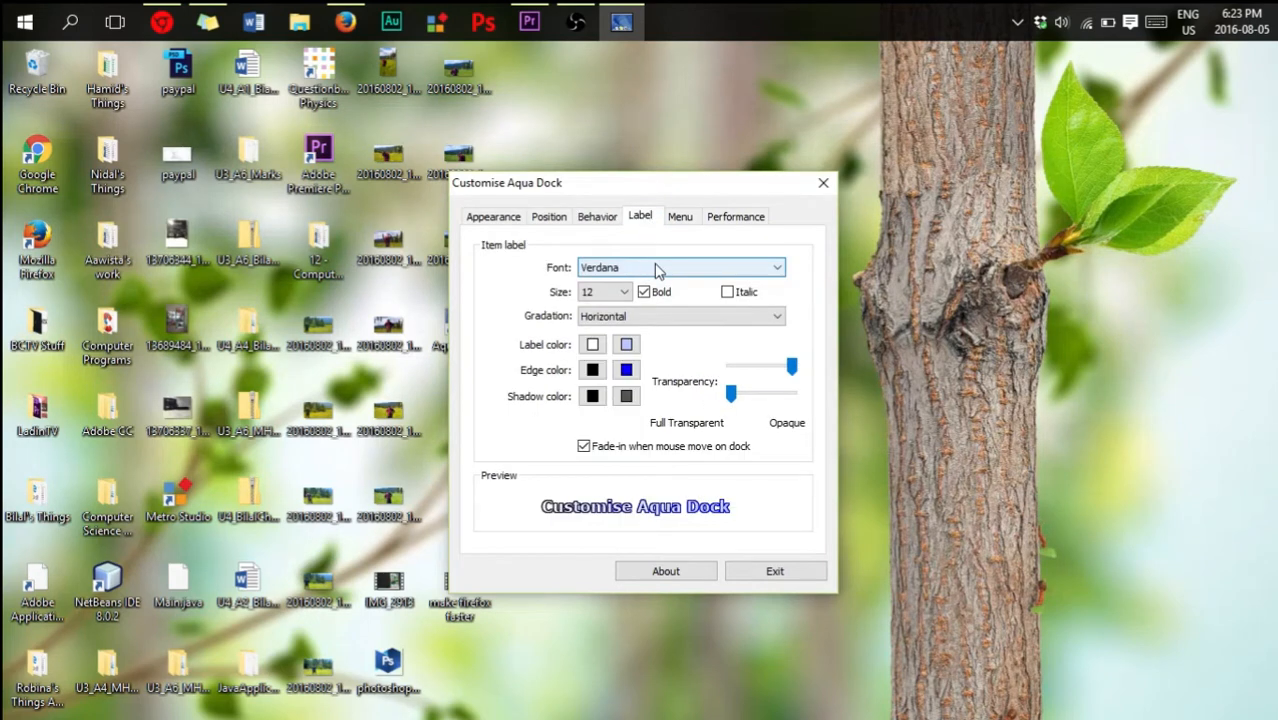
mouse_move(706, 716)
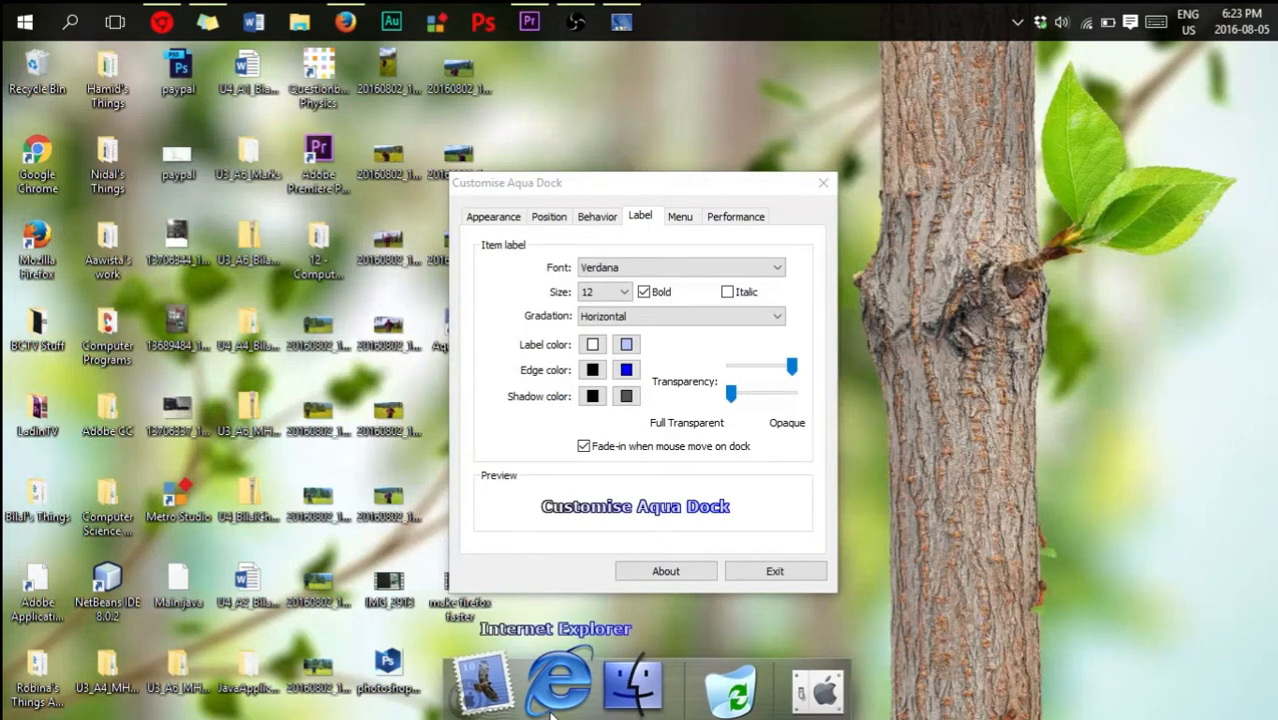
left_click(660, 317)
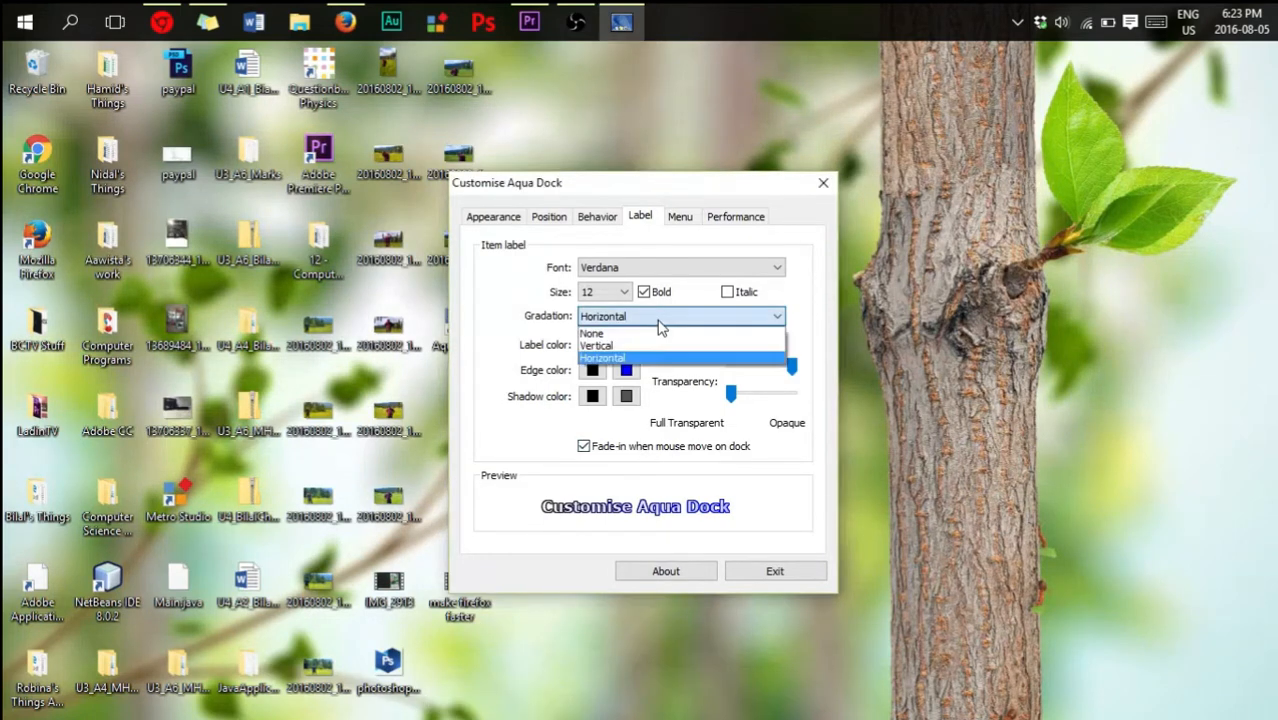
left_click(659, 345)
mouse_move(605, 705)
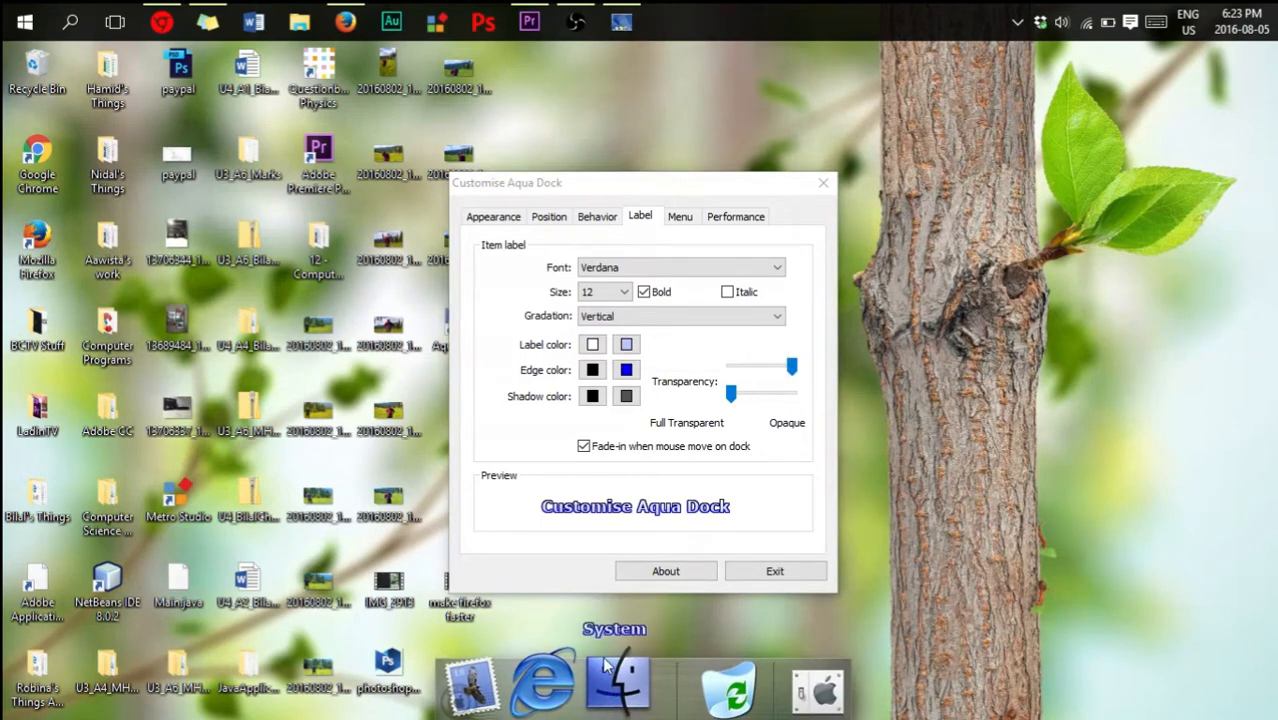
left_click(650, 316)
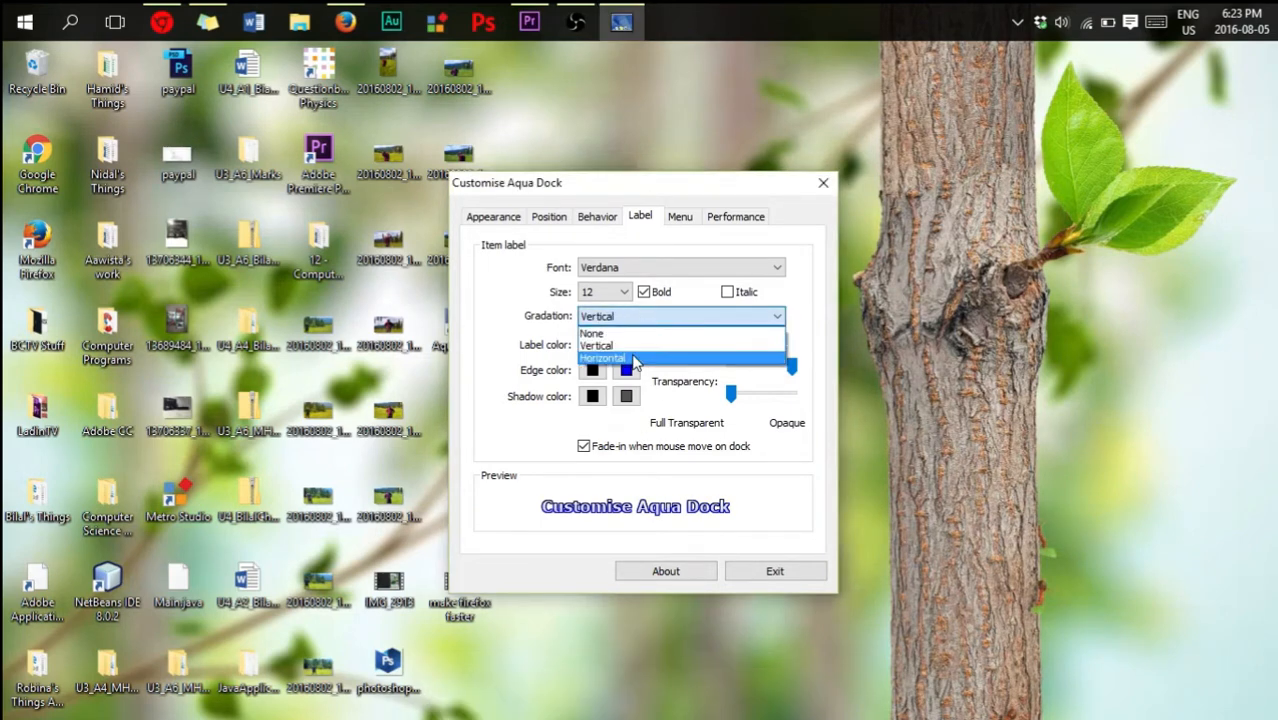
left_click(655, 358)
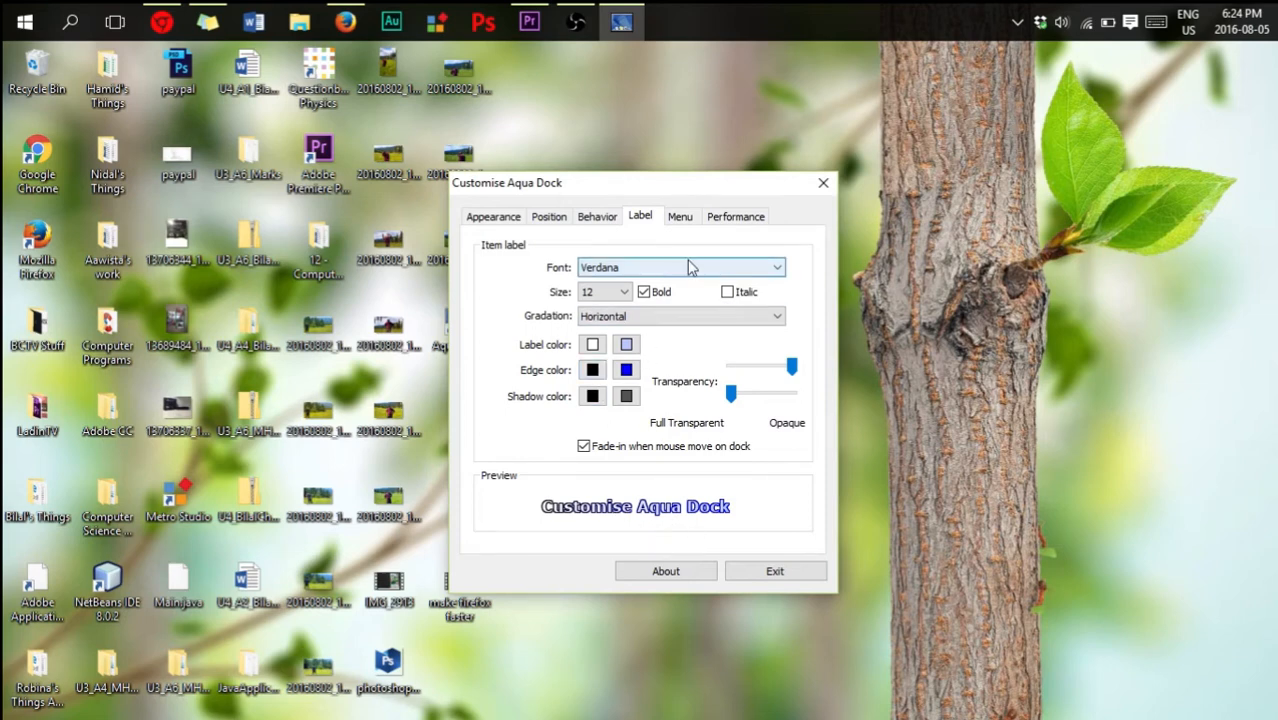
- Try the Large icon size for the dock's menus and return it to Small icon
left_click(681, 220)
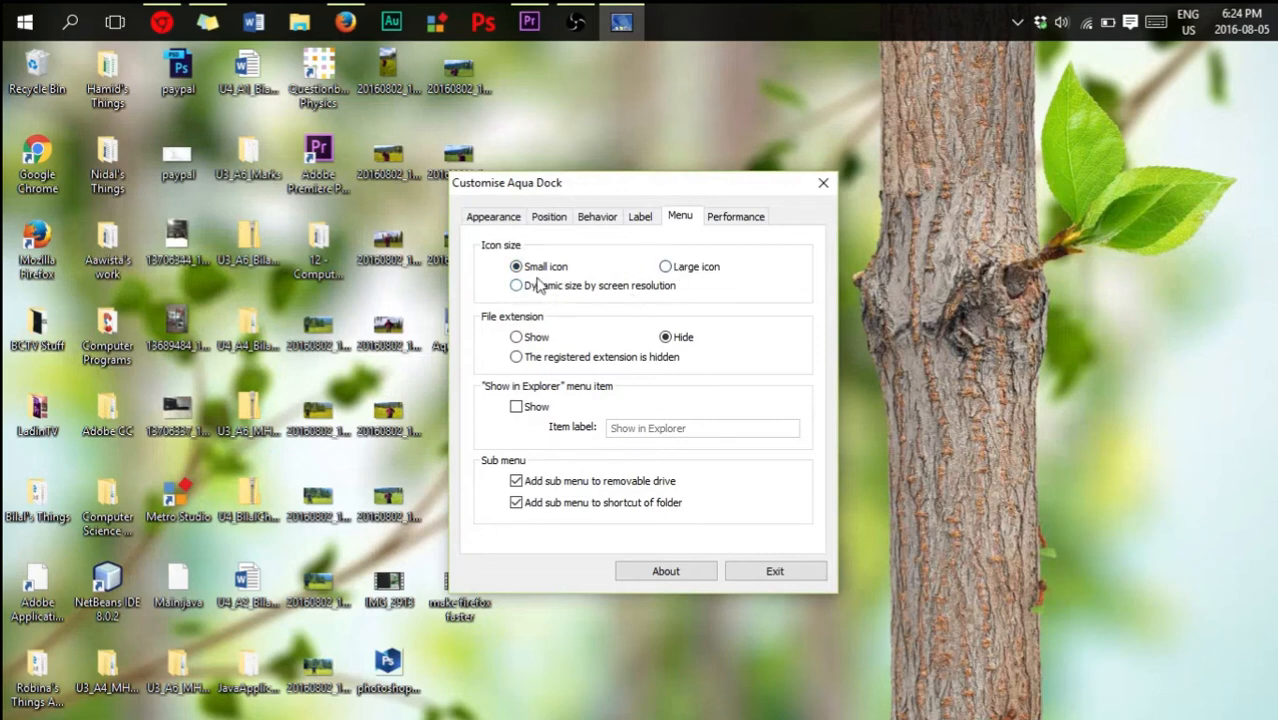
left_click(664, 267)
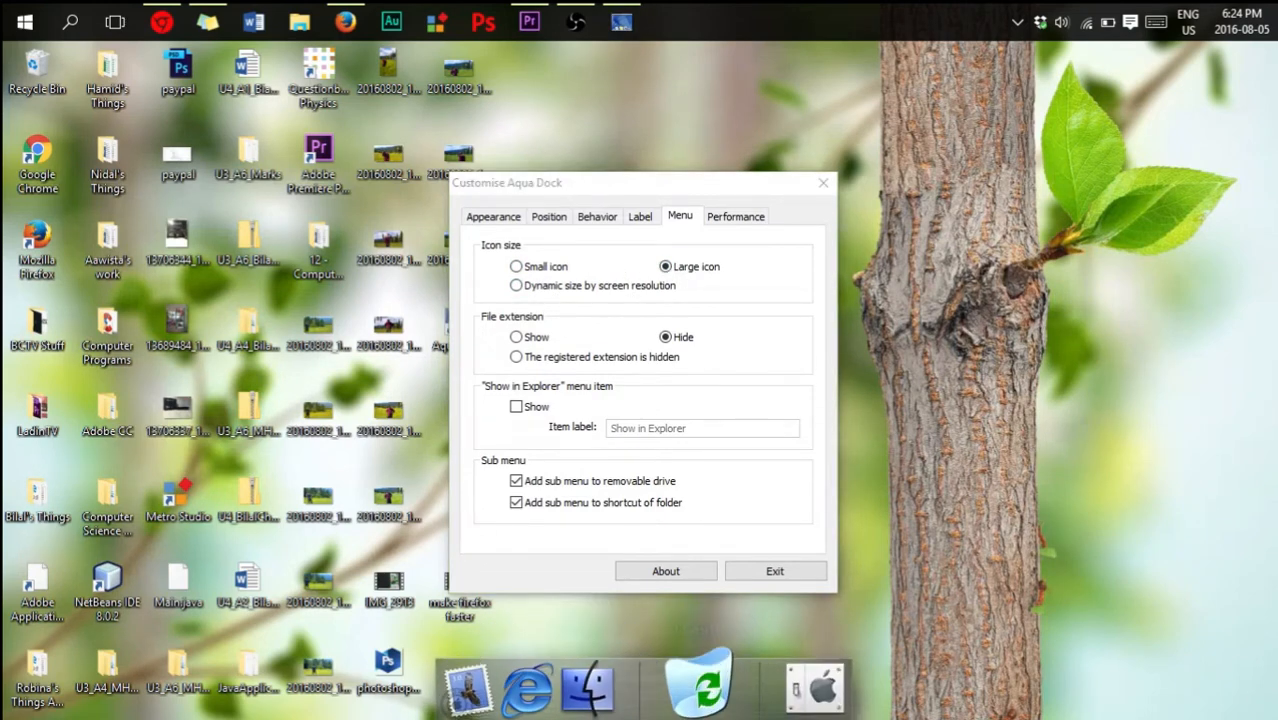
left_click(525, 270)
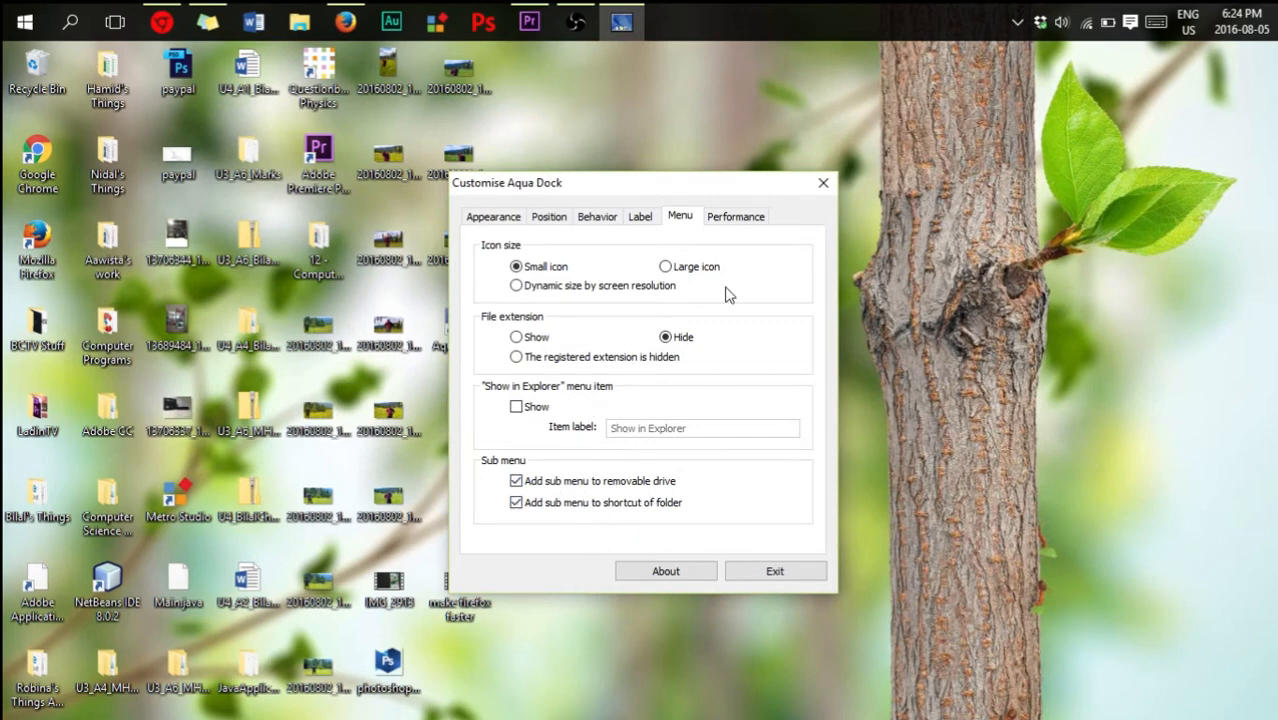
- Try the Expand for magnification transition at full Smooth and slightly below it, checking the effect on the dock icons
left_click(731, 218)
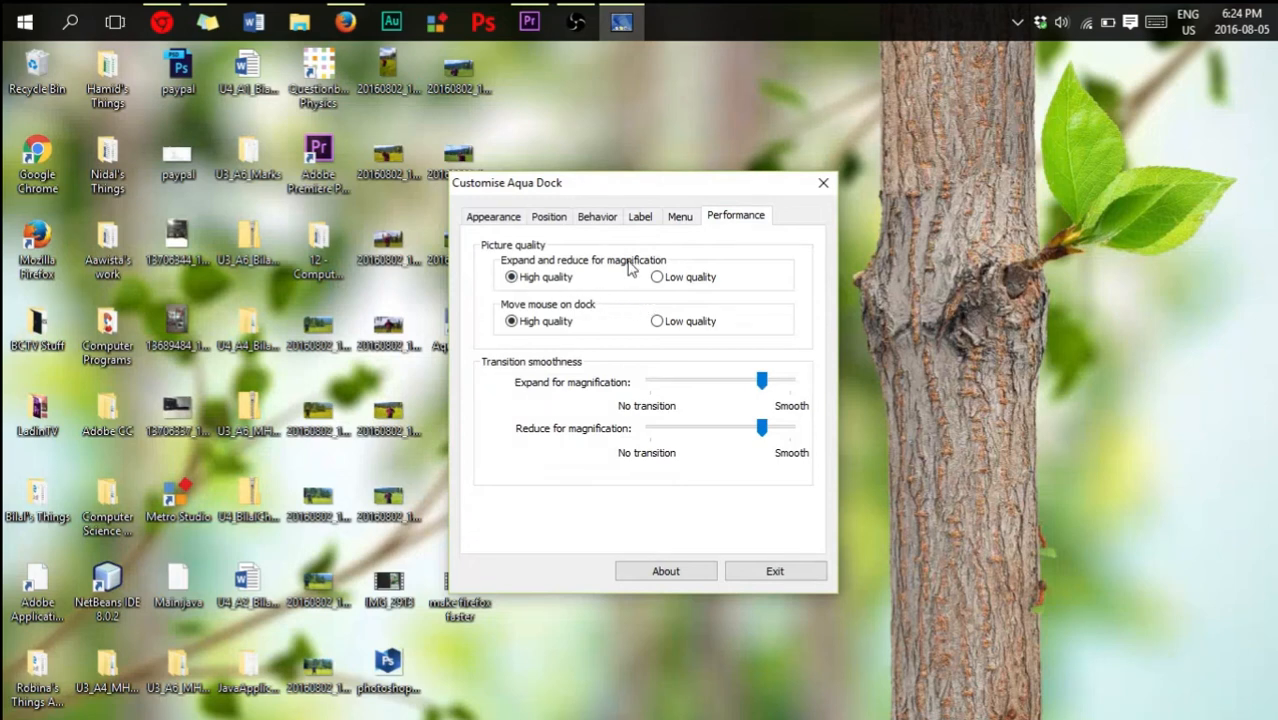
left_click(657, 278)
left_click_drag(762, 381, 791, 381)
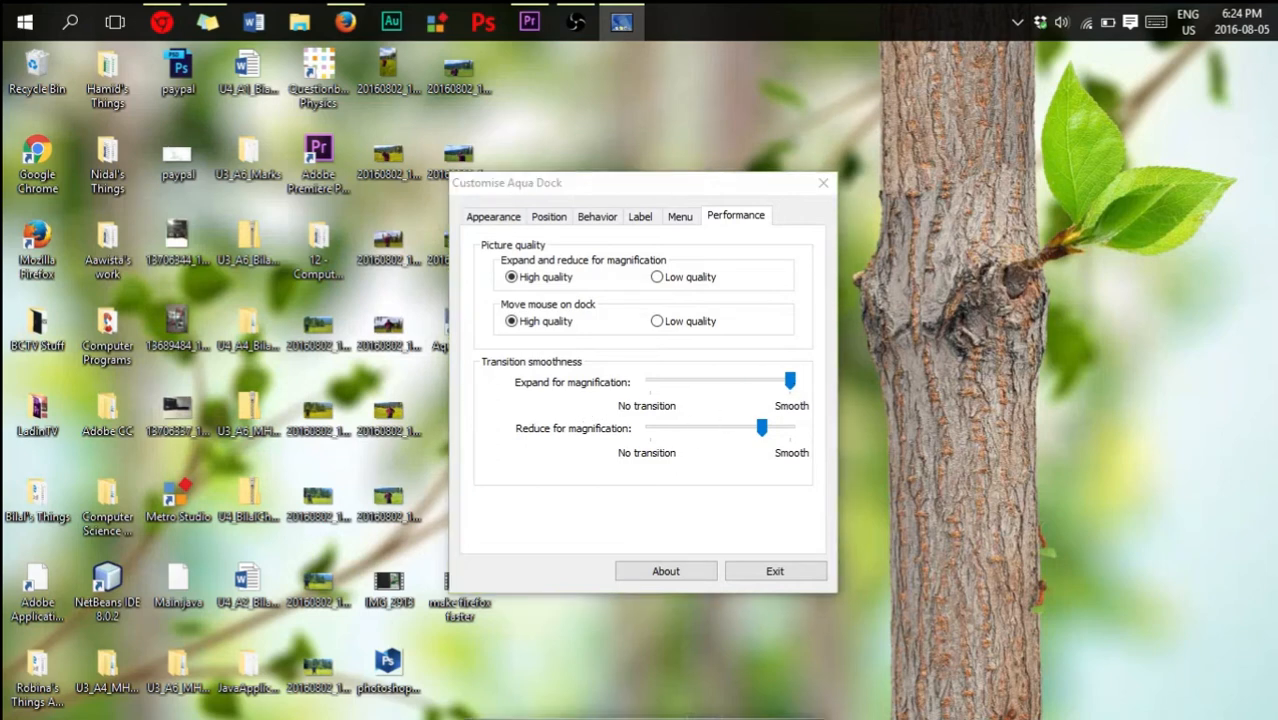
mouse_move(595, 712)
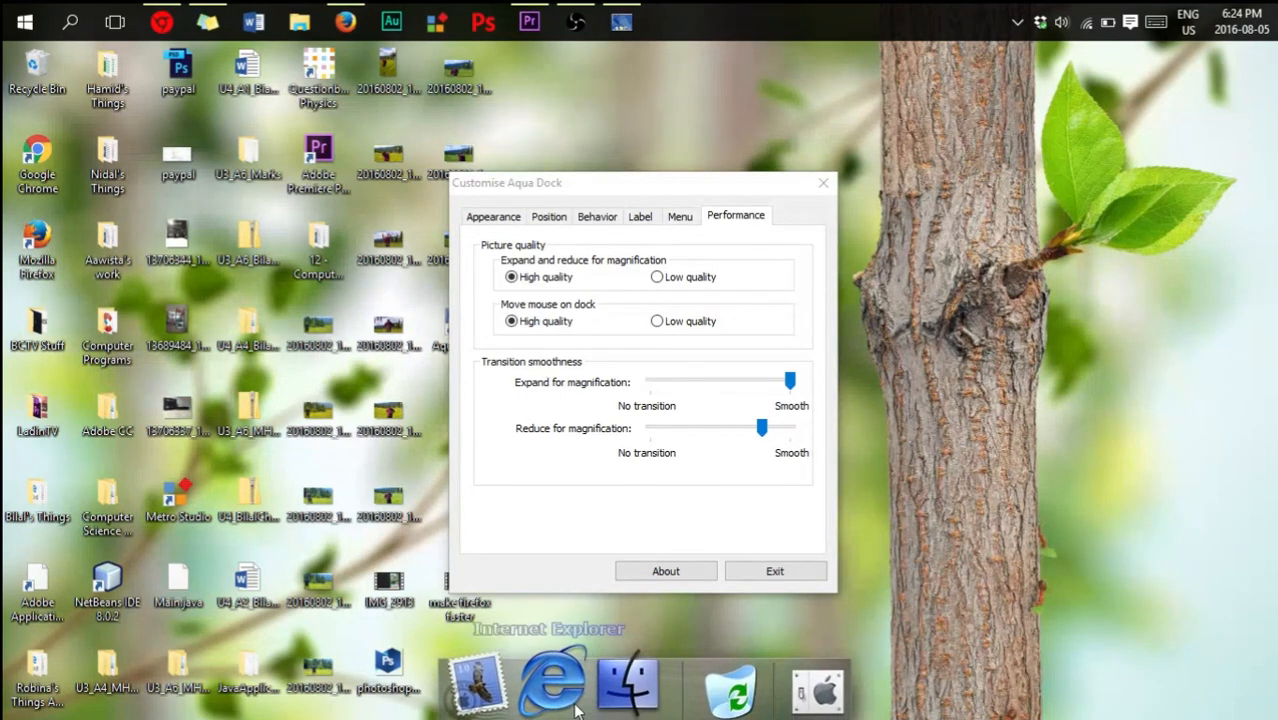
left_click(713, 383)
mouse_move(557, 703)
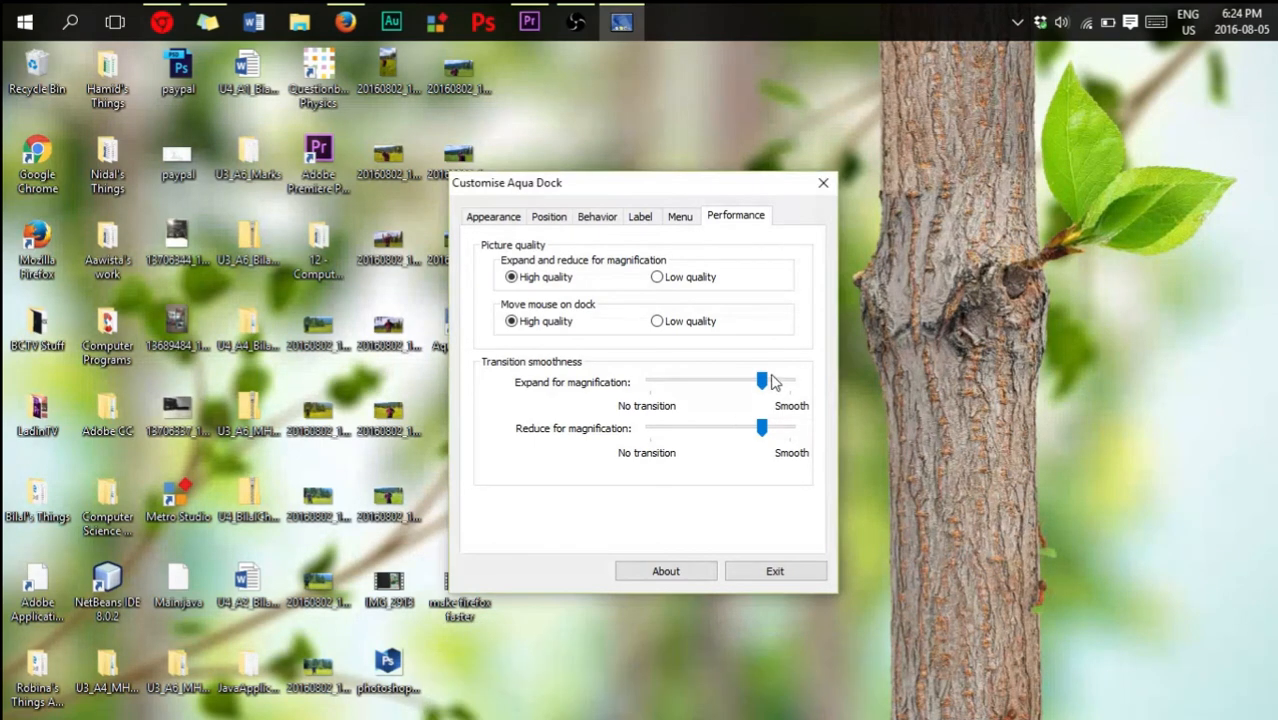
- Try mid-range and No transition smoothness for Expand for magnification, checking each on the dock
left_click_drag(760, 380, 705, 380)
mouse_move(745, 703)
left_click(760, 380)
mouse_move(475, 700)
left_click_drag(790, 382, 650, 381)
mouse_move(600, 712)
- Try the Reduce for magnification transition at No transition and at full Smooth, checking the dock
left_click_drag(763, 432, 640, 440)
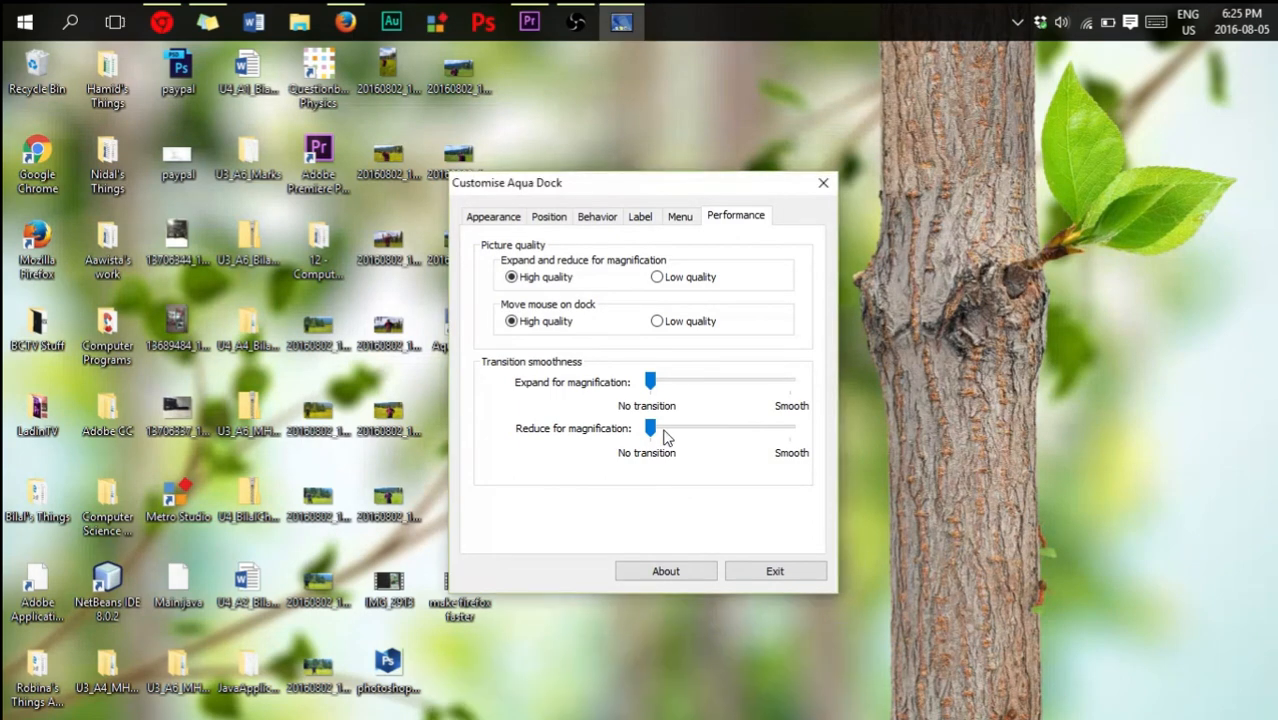
left_click_drag(651, 430, 858, 444)
mouse_move(538, 710)
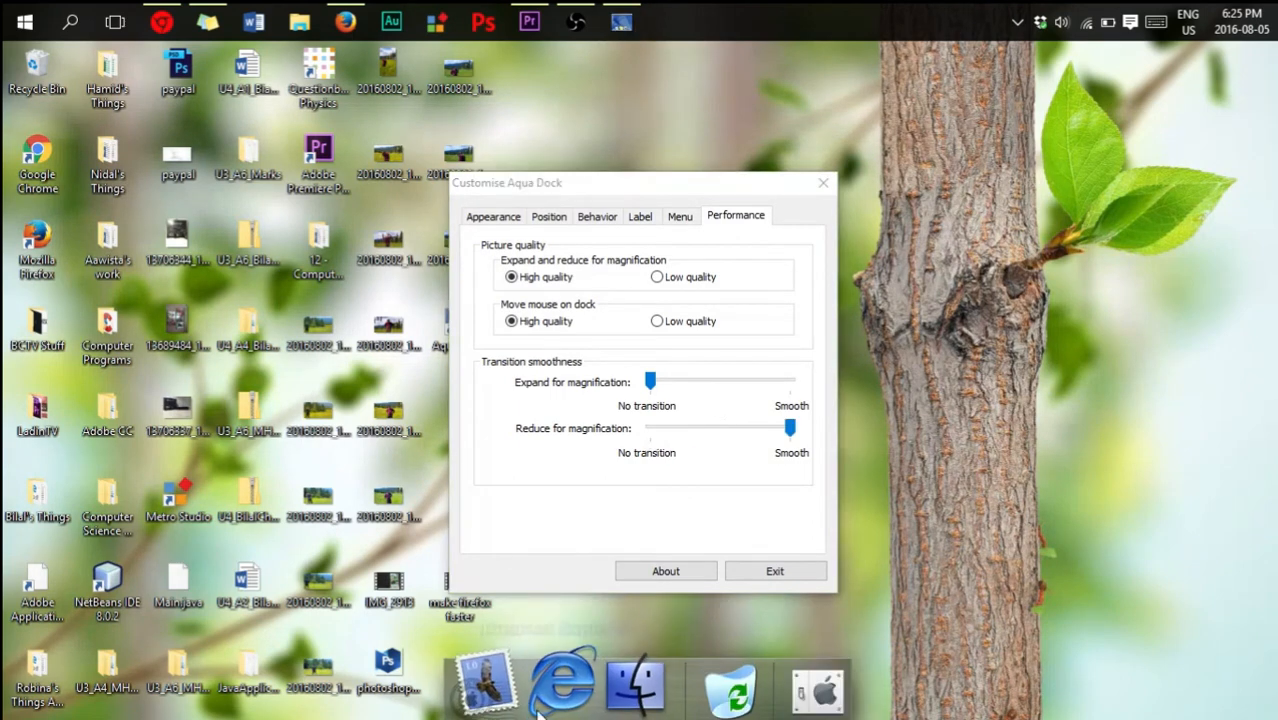
- Set Expand for magnification to about halfway and Reduce for magnification slightly below halfway, and close the customisation window
left_click_drag(651, 383, 704, 386)
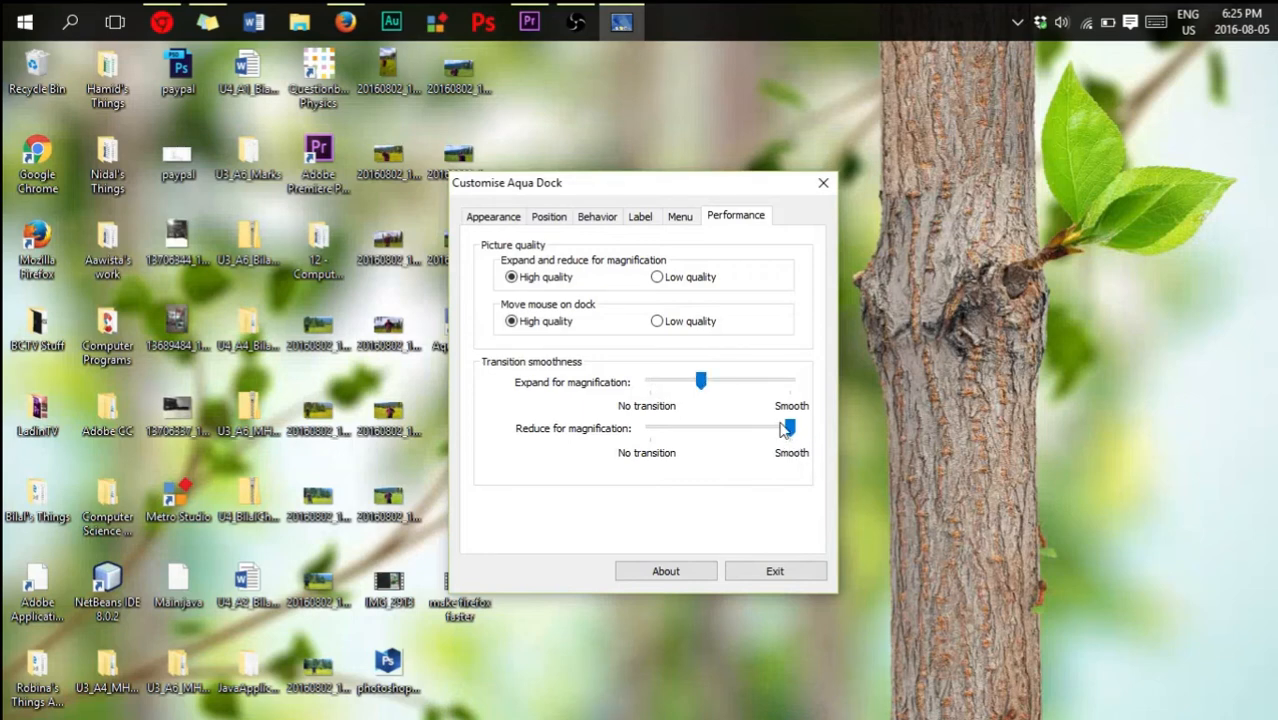
left_click_drag(787, 432, 707, 431)
left_click_drag(700, 382, 724, 382)
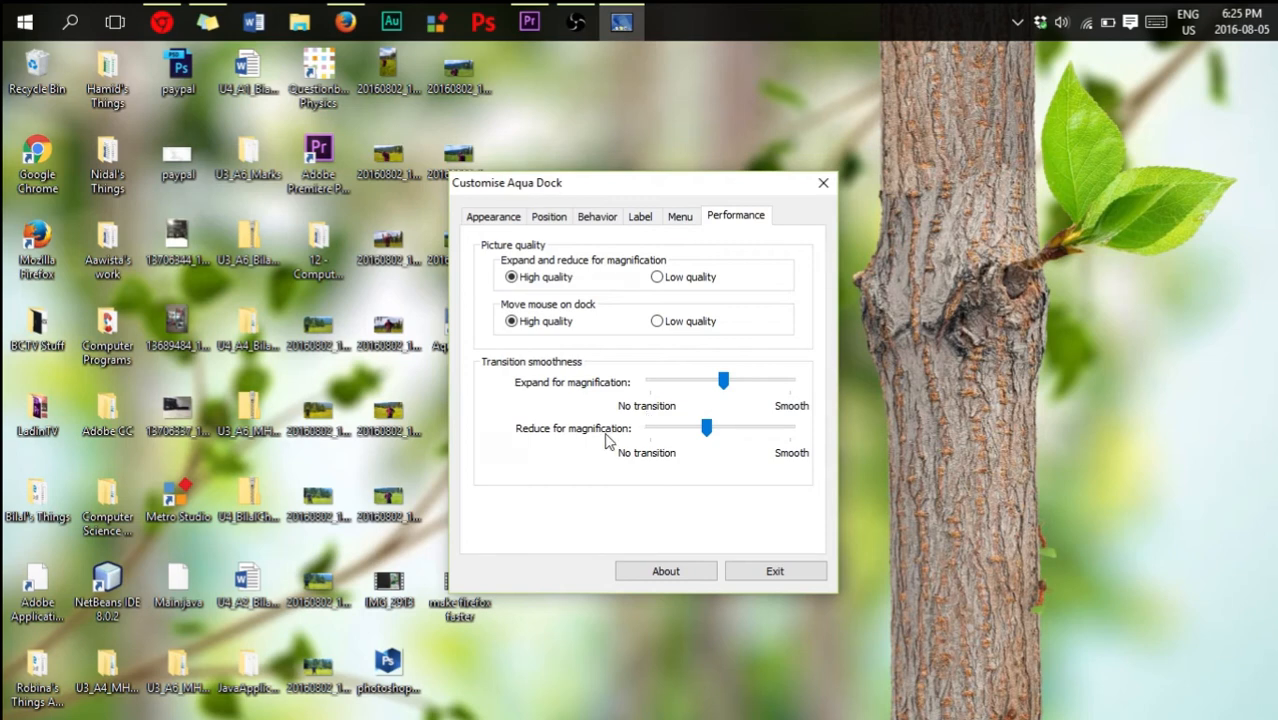
left_click(823, 183)
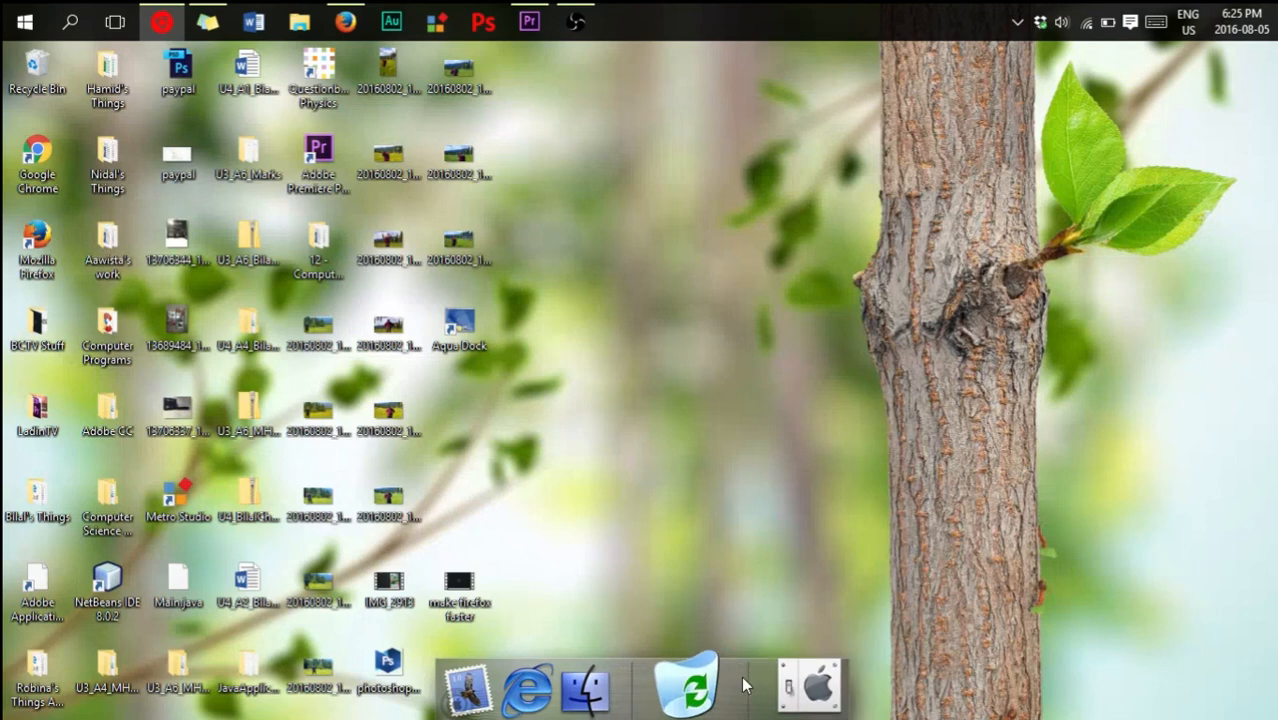
- Turn the dock's Magnification off and back on, and review its remaining quick options without choosing any
right_click(744, 684)
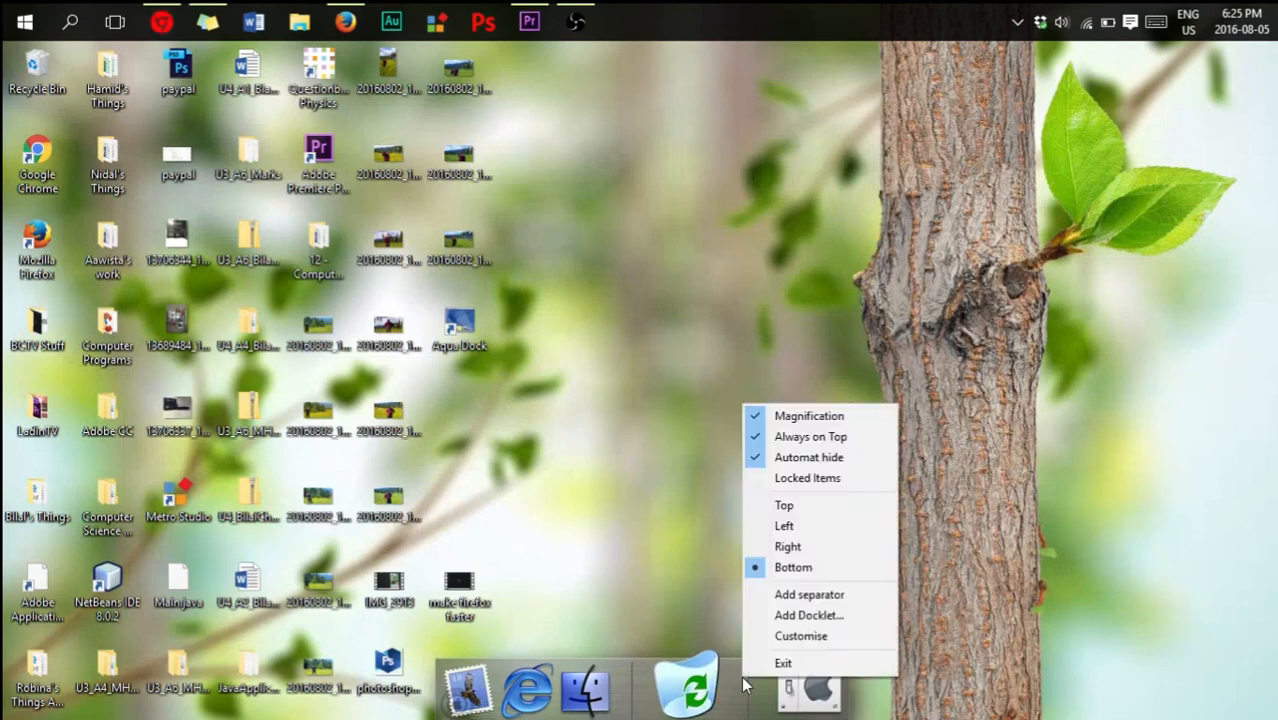
left_click(816, 420)
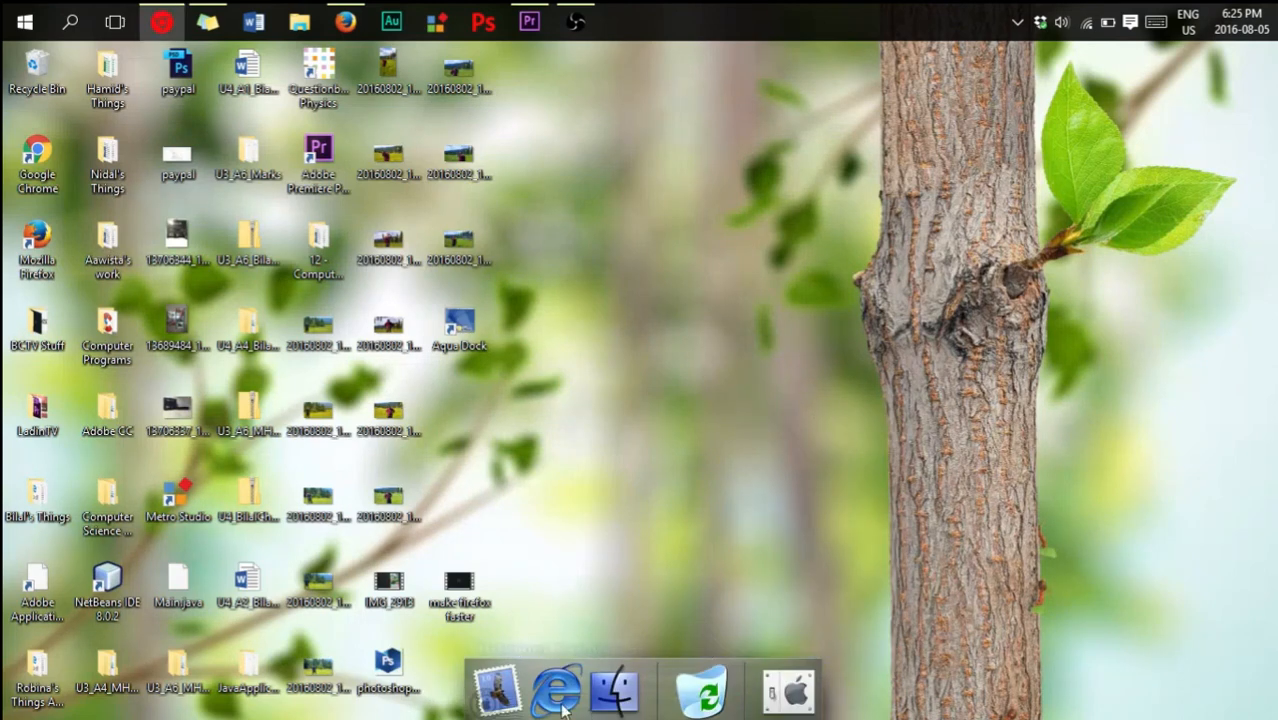
right_click(753, 690)
left_click(864, 422)
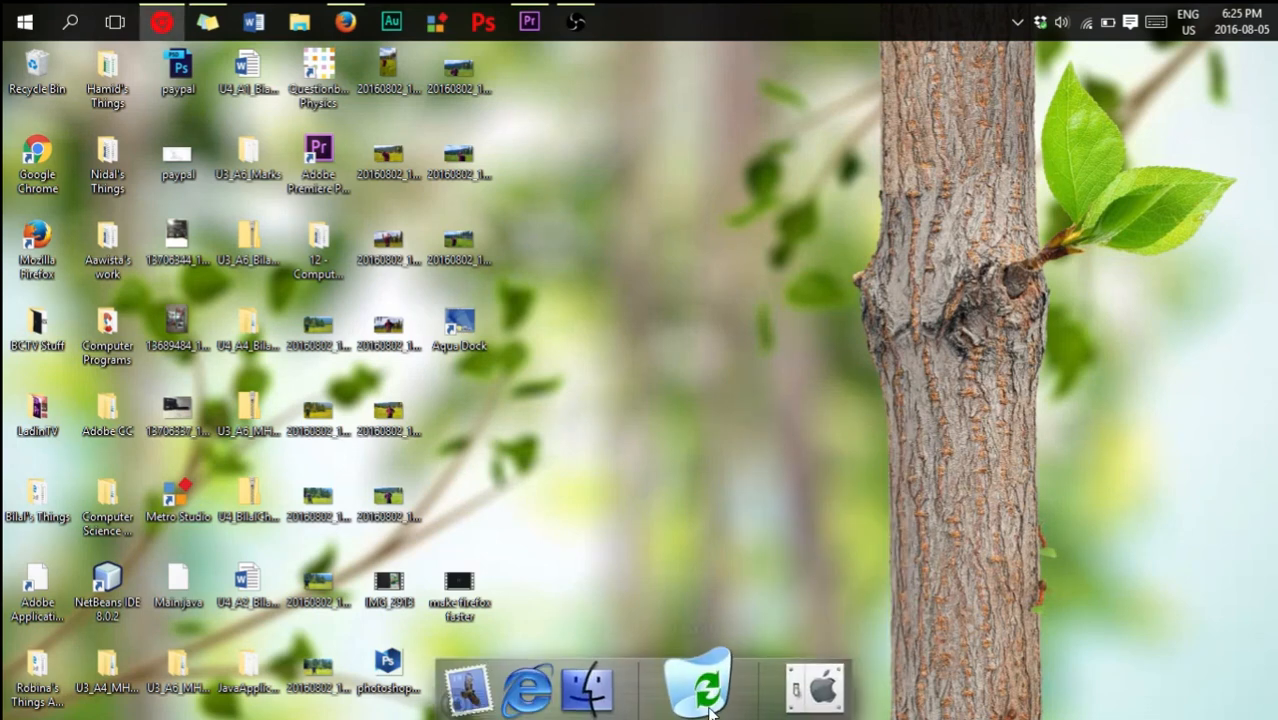
right_click(752, 700)
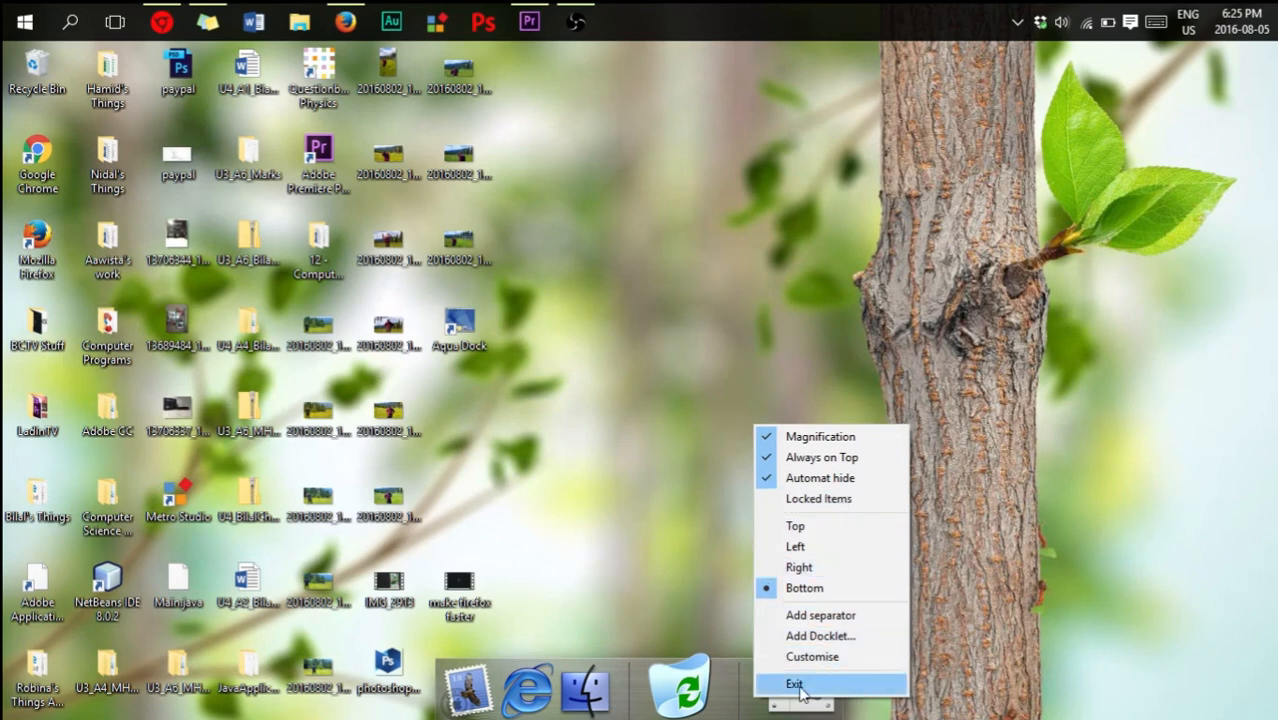
left_click(664, 540)
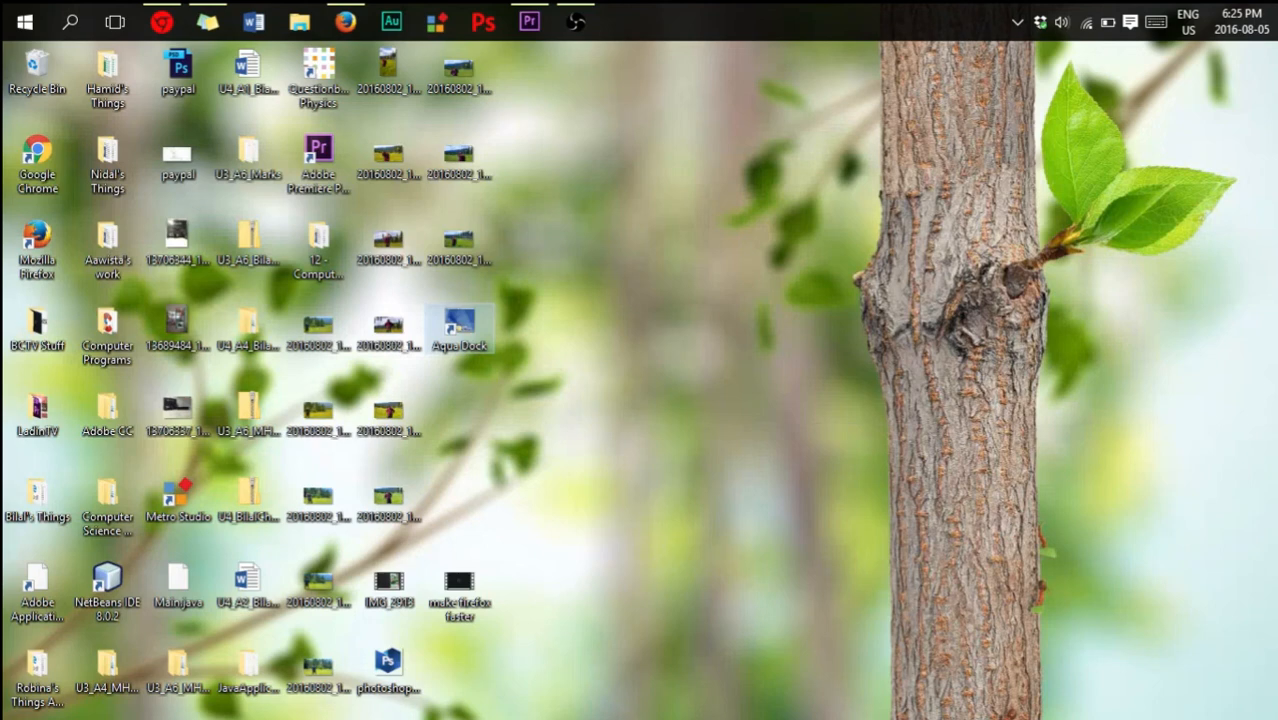